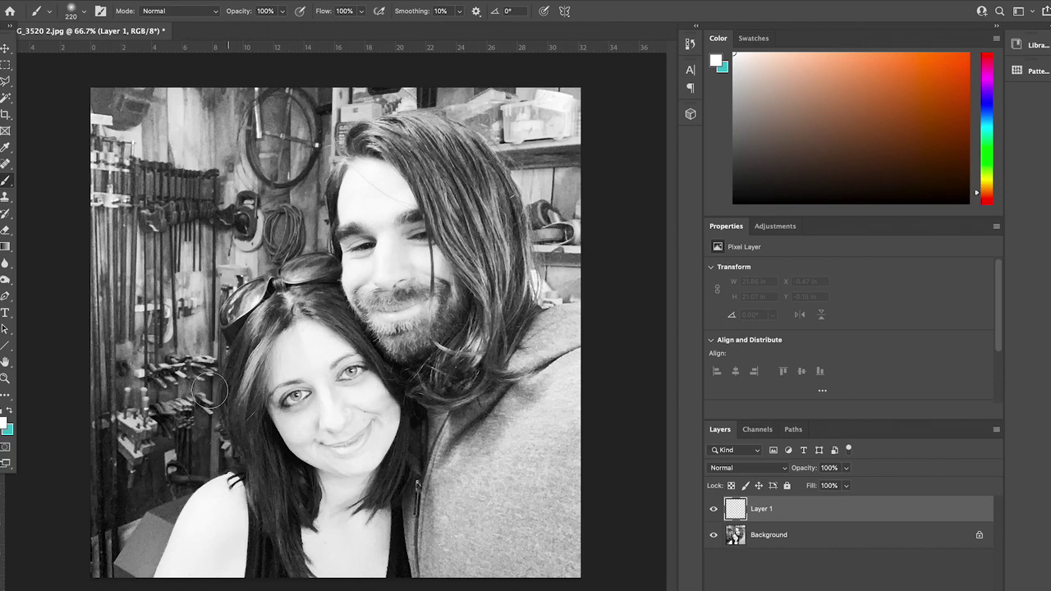
Paint the background around the couple white on Layer 1 and soften it with a 100.1-pixel Gaussian Blur.
mouse_move(204, 358)
mouse_down()
mouse_move(117, 588)
mouse_move(174, 487)
mouse_move(199, 289)
mouse_move(246, 225)
mouse_move(288, 215)
mouse_move(361, 82)
mouse_move(190, 96)
mouse_move(86, 403)
mouse_move(79, 588)
mouse_move(156, 395)
mouse_move(141, 464)
mouse_move(160, 327)
mouse_move(242, 238)
mouse_move(114, 315)
mouse_move(96, 111)
mouse_move(153, 393)
mouse_move(185, 170)
mouse_move(257, 168)
mouse_move(398, 82)
mouse_move(428, 78)
mouse_move(555, 156)
mouse_move(581, 226)
mouse_move(576, 156)
mouse_move(326, 91)
mouse_up()
click(289, 2)
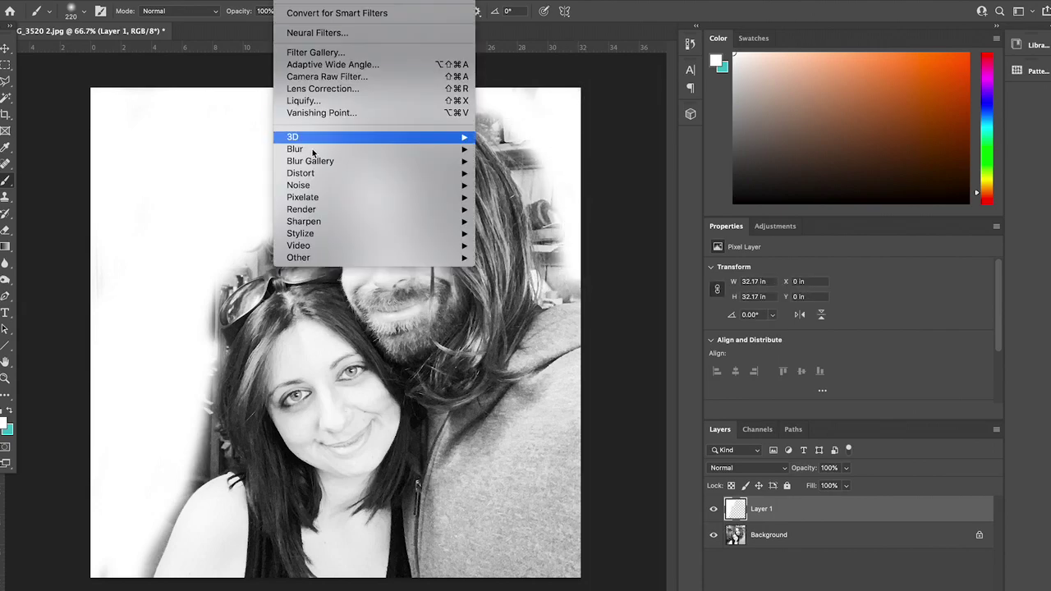
mouse_move(331, 151)
click(498, 200)
click(499, 200)
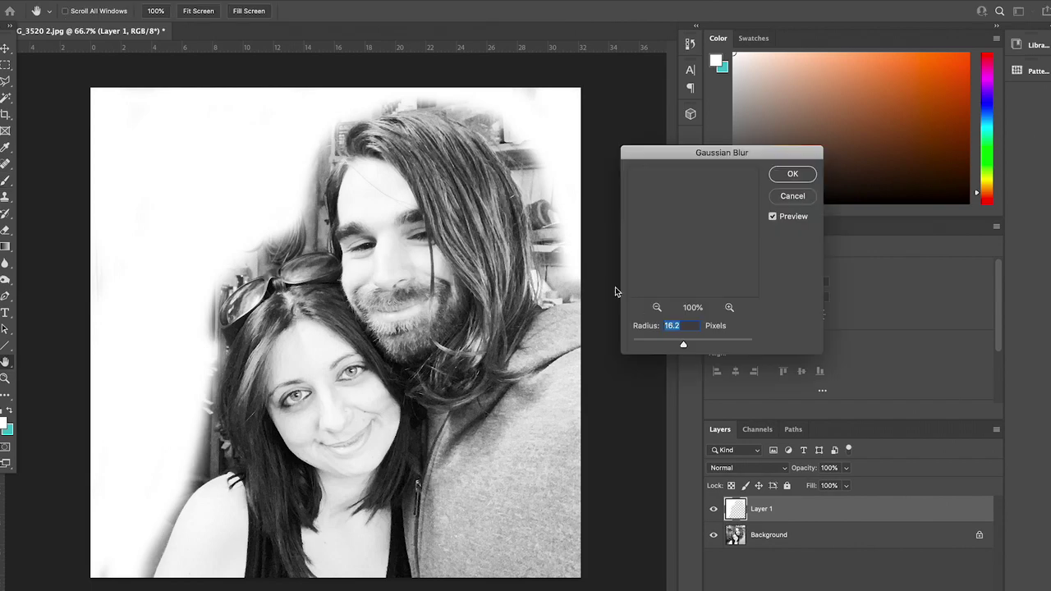
drag(684, 348, 710, 346)
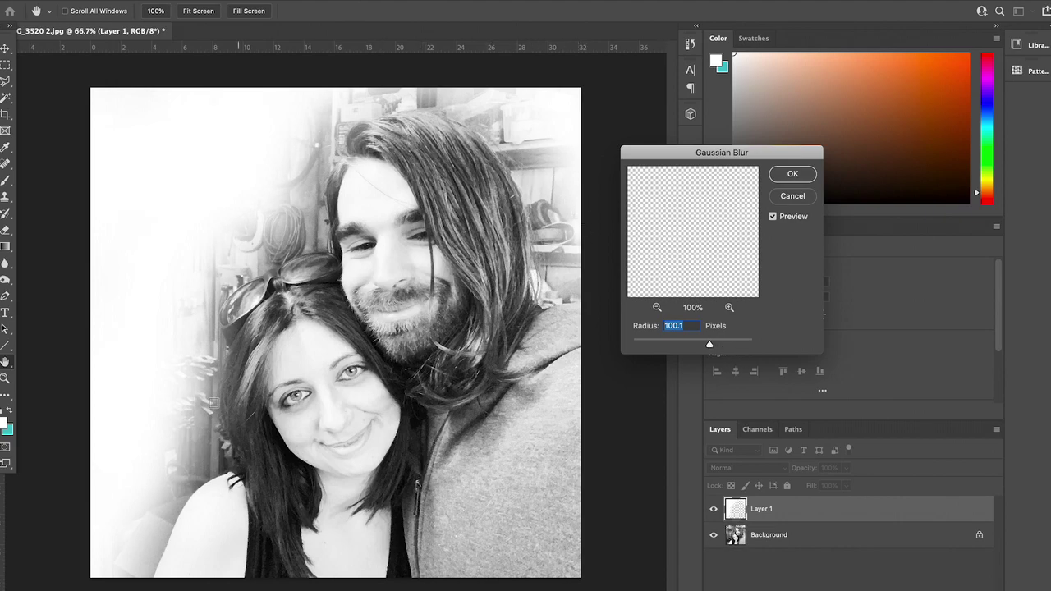
click(793, 174)
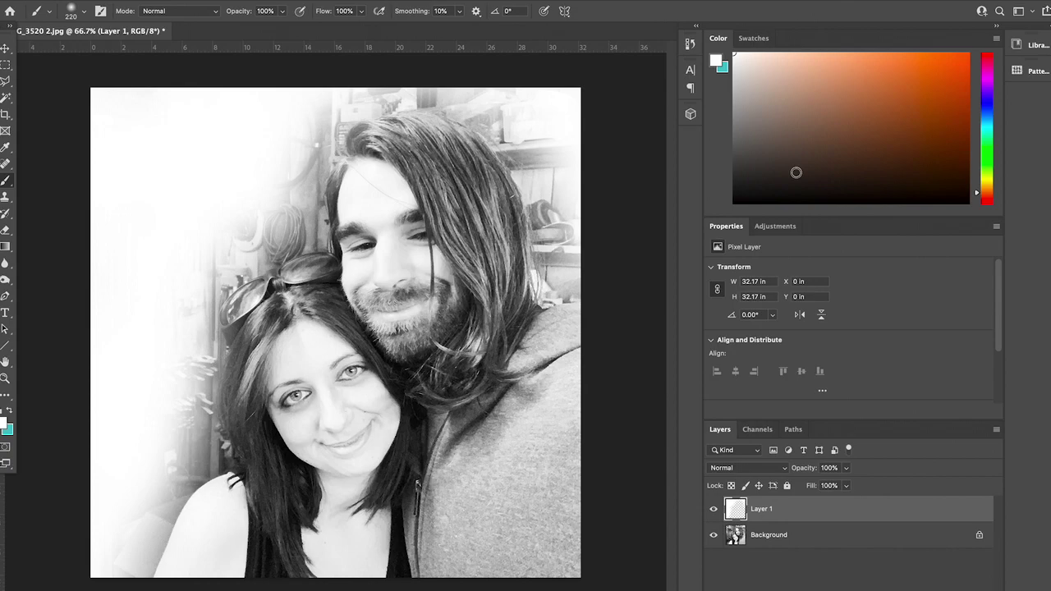
Change Layer 1's blend mode so the blurred white paint lightens the background detail.
click(741, 468)
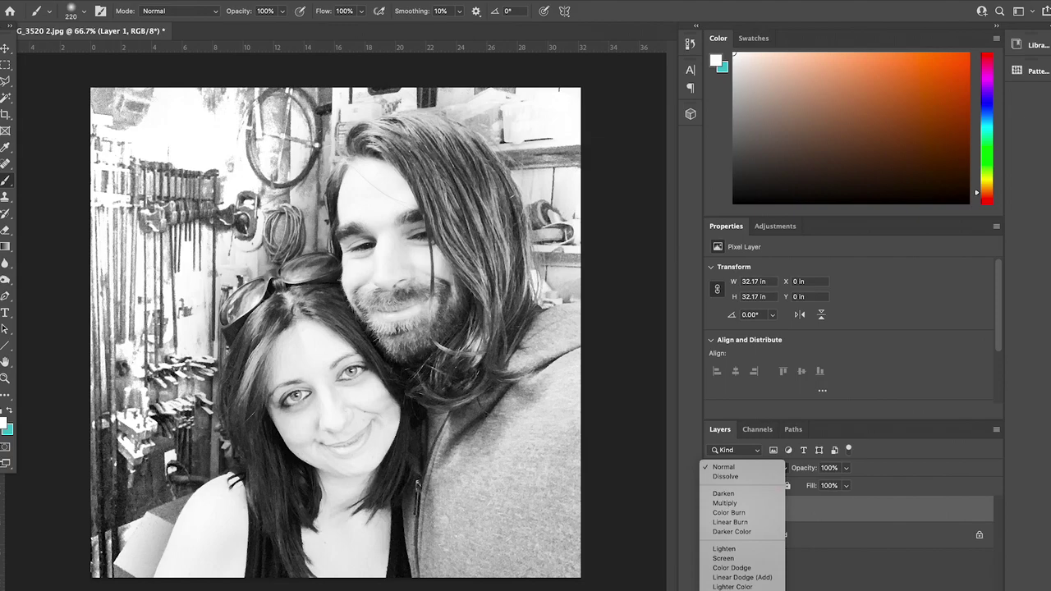
click(728, 590)
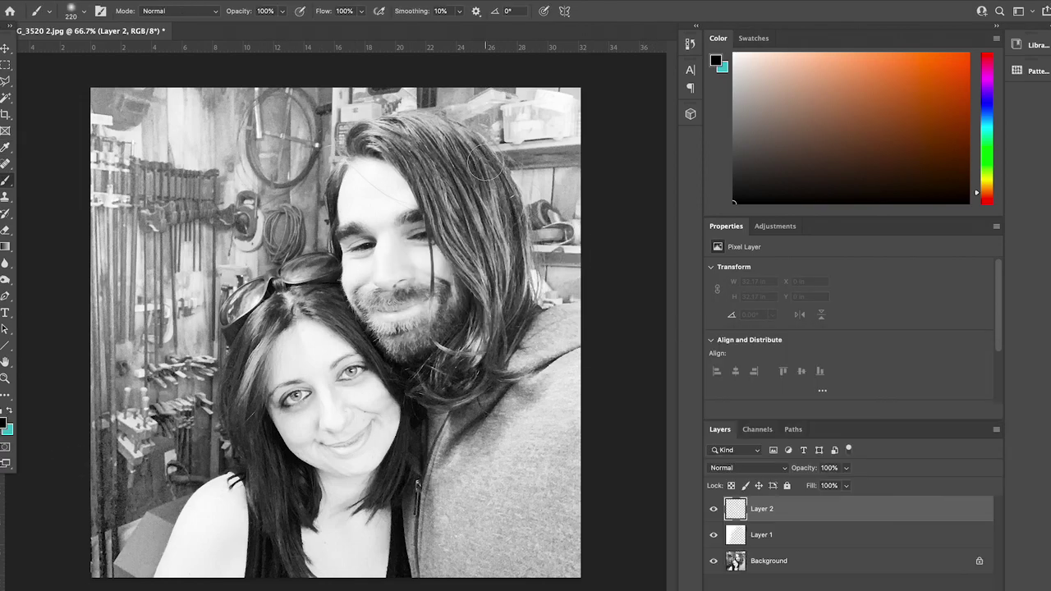
Paint the couple solid black on Layer 2, enlarging the soft brush to 396 pixels.
mouse_move(493, 161)
mouse_down()
mouse_move(345, 263)
mouse_move(251, 490)
mouse_move(567, 444)
mouse_move(535, 319)
mouse_move(399, 137)
mouse_move(369, 242)
mouse_up()
click(84, 11)
drag(124, 50, 130, 51)
mouse_move(533, 435)
mouse_down()
mouse_move(485, 493)
mouse_move(489, 455)
mouse_move(352, 389)
mouse_move(275, 518)
mouse_move(206, 504)
mouse_up()
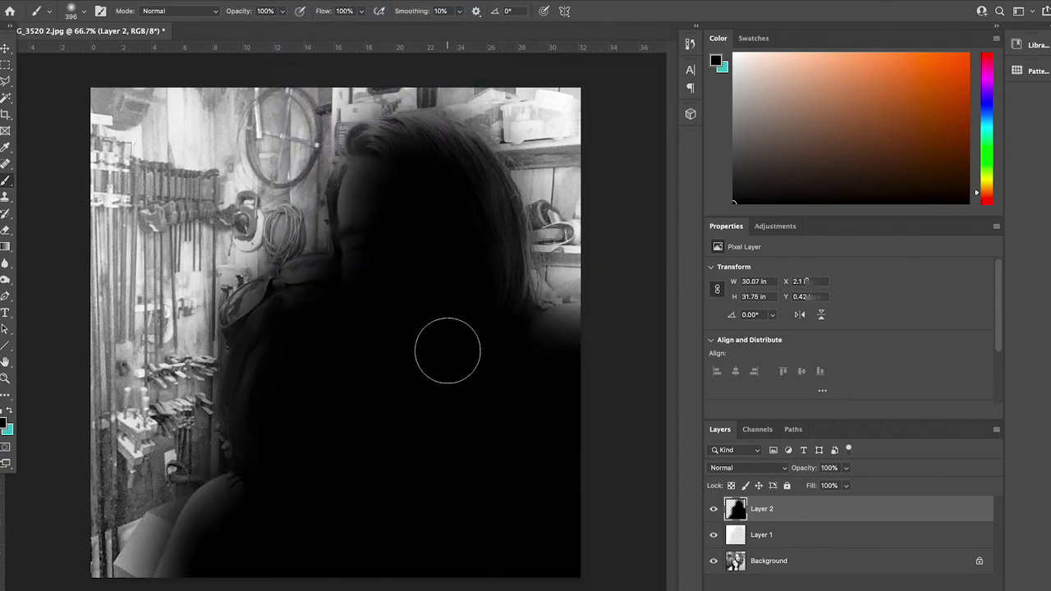
Set Layer 2's blend mode to Soft Light and reduce the layer's strength.
click(735, 468)
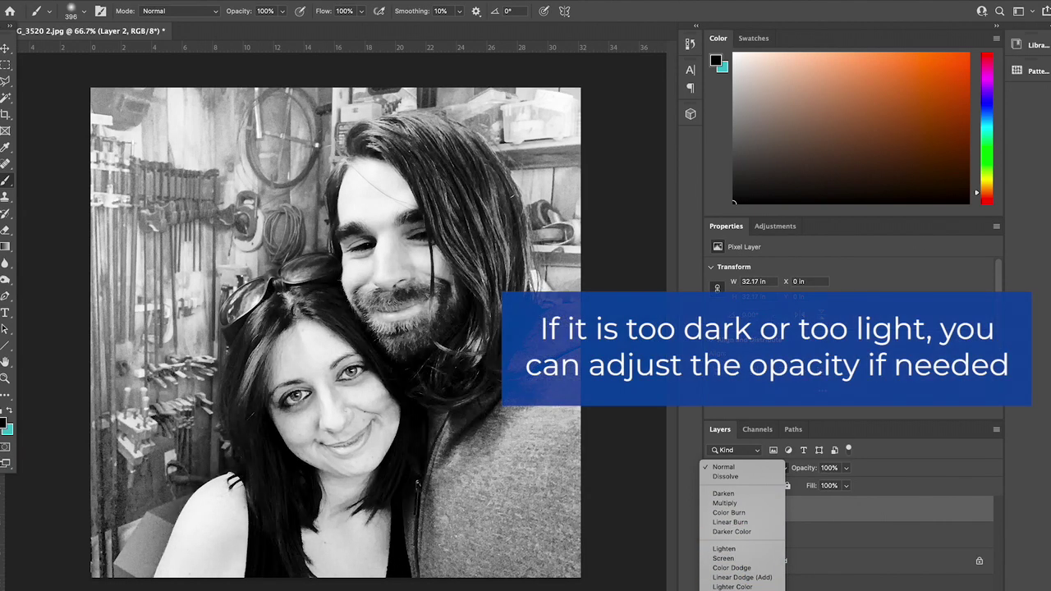
click(729, 590)
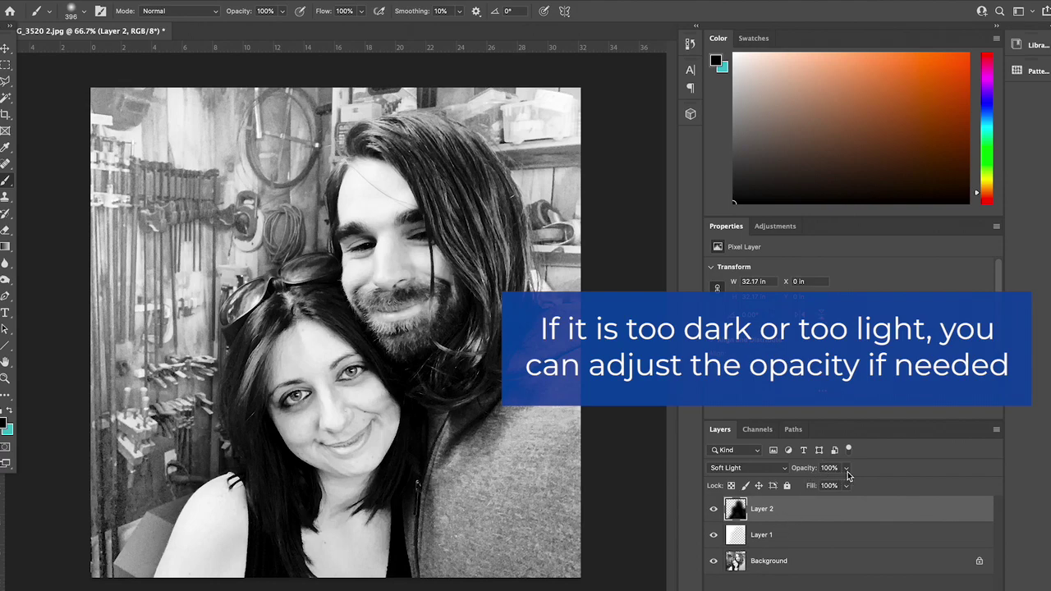
drag(822, 483, 819, 484)
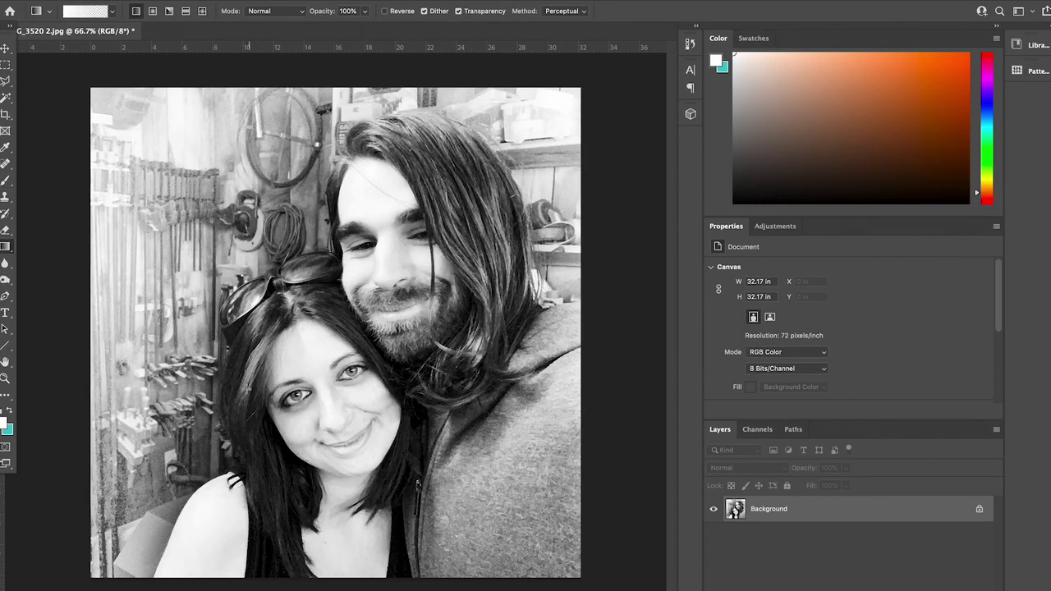
Brighten highlights in the woman's hair using the Dodge tool on Highlights at 52% exposure with a larger brush.
click(5, 279)
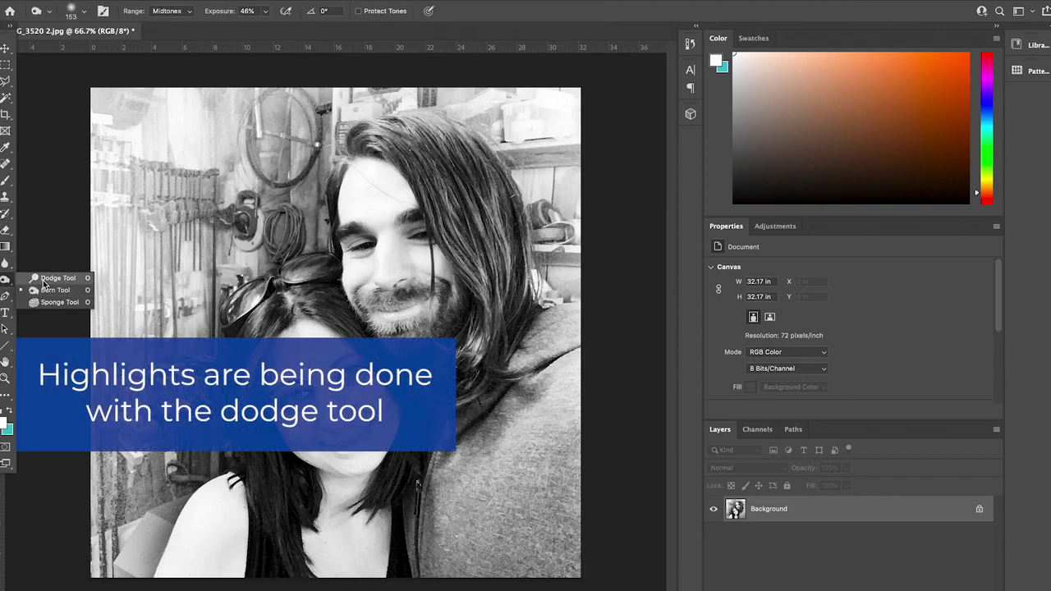
click(44, 282)
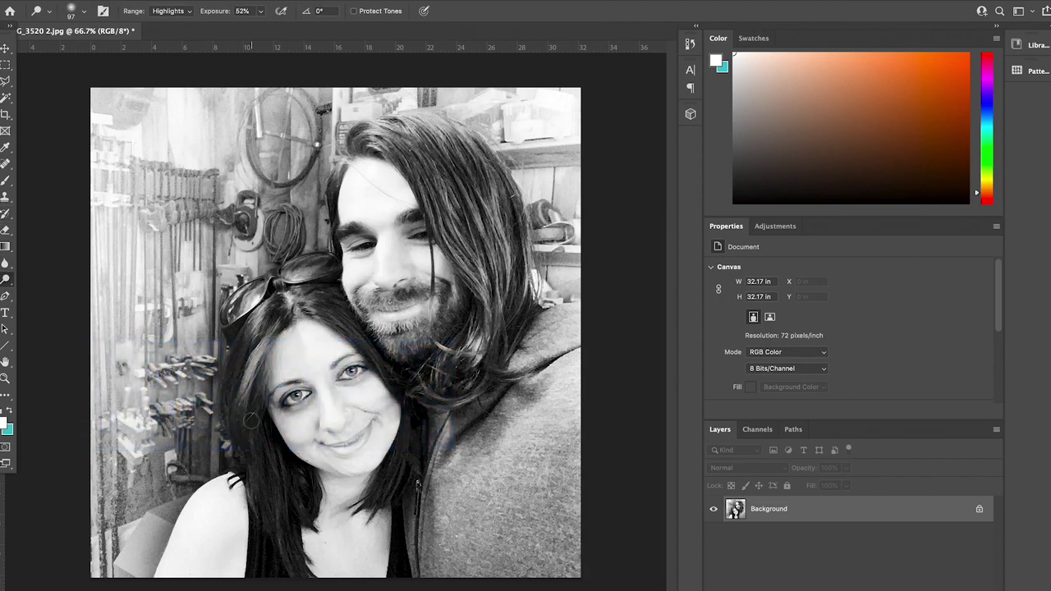
click(79, 17)
drag(119, 51, 125, 51)
click(254, 464)
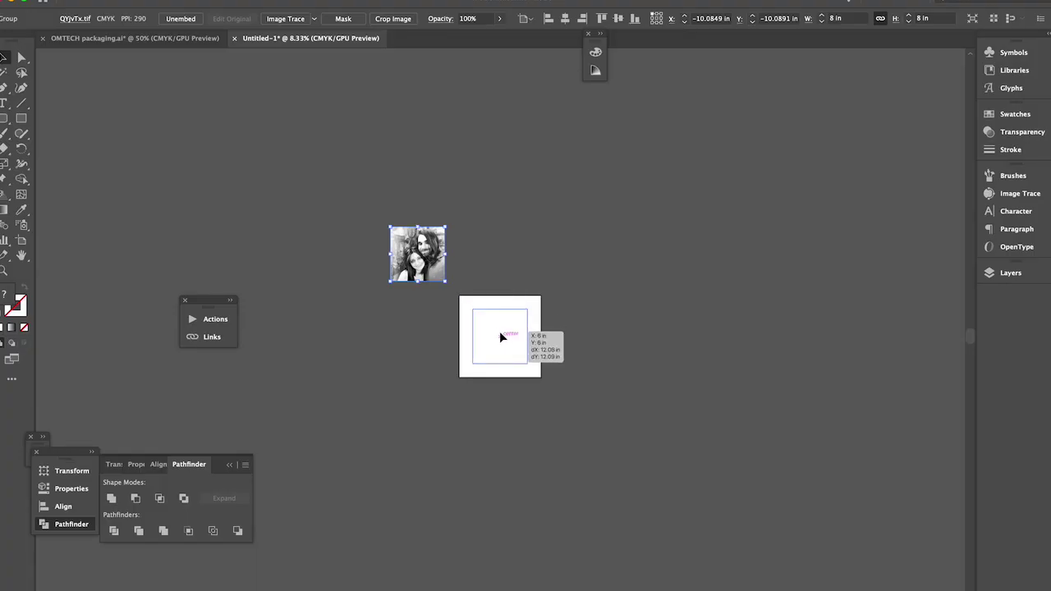
In Illustrator, centre the 8 x 8 in photo on the artboard at X 2 in, Y 2 in.
drag(500, 333, 500, 334)
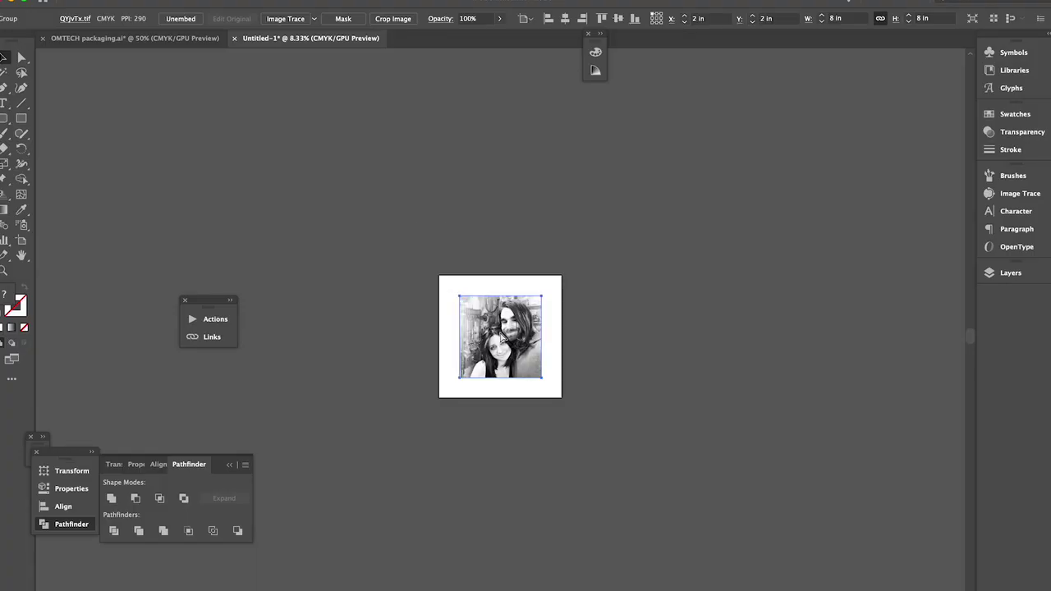
key(super+0)
click(754, 359)
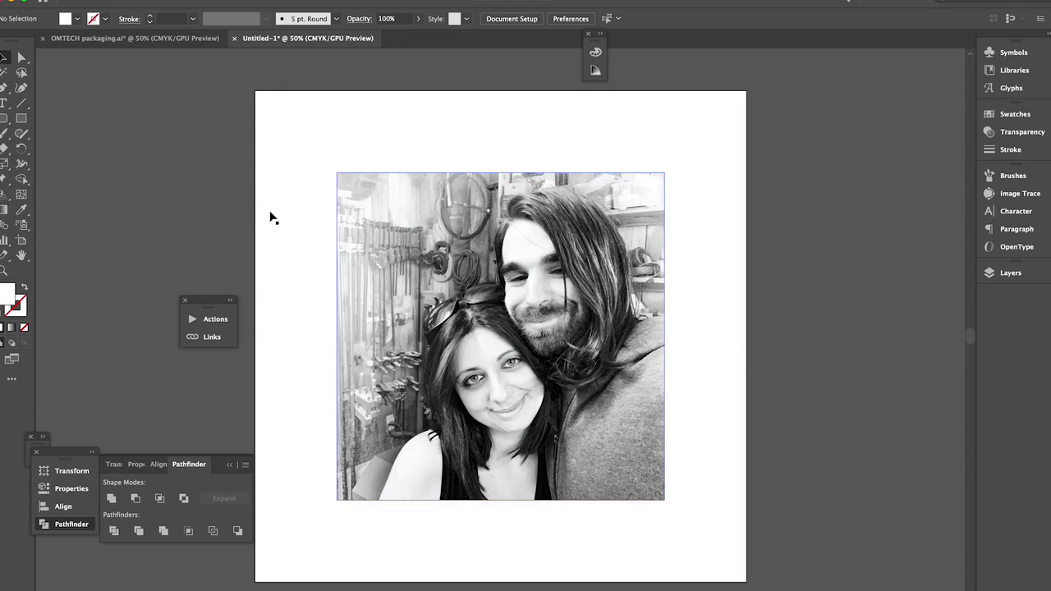
Add the text "Happy" and move it to the middle above the photo.
click(5, 104)
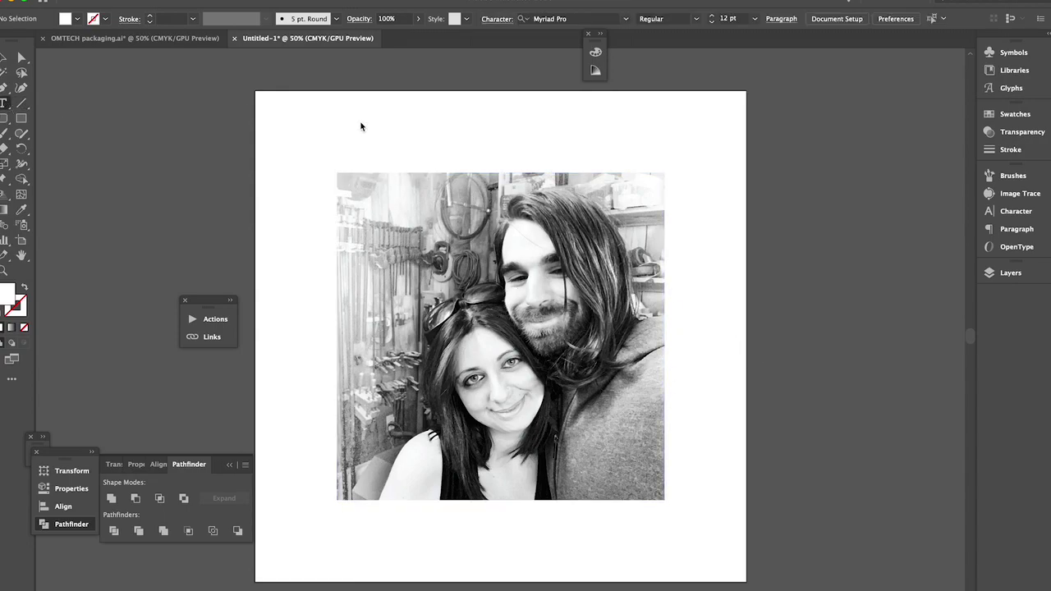
key(BackSpace)
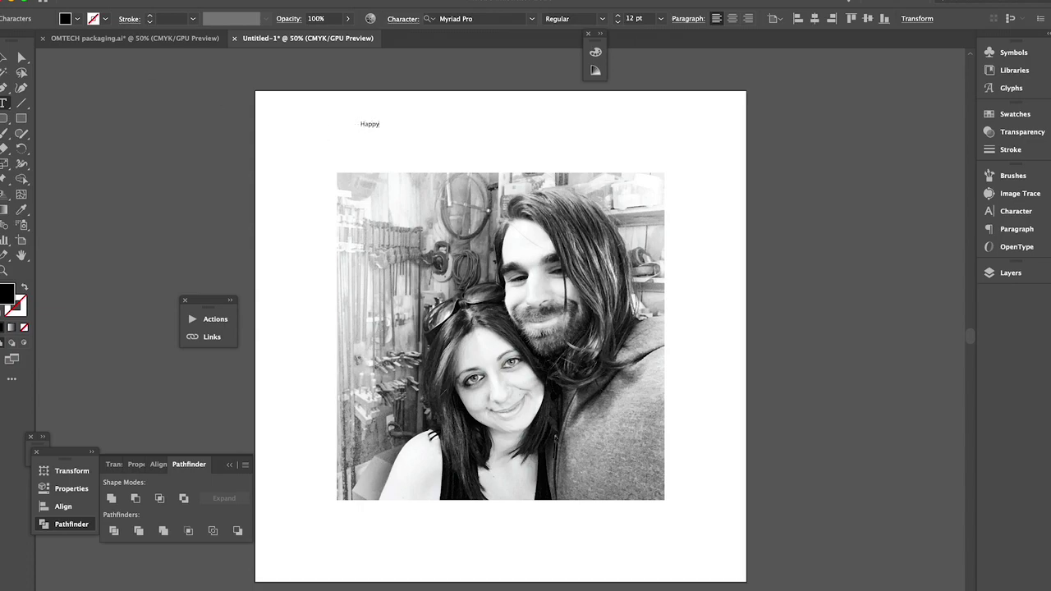
click(4, 59)
drag(379, 120, 511, 134)
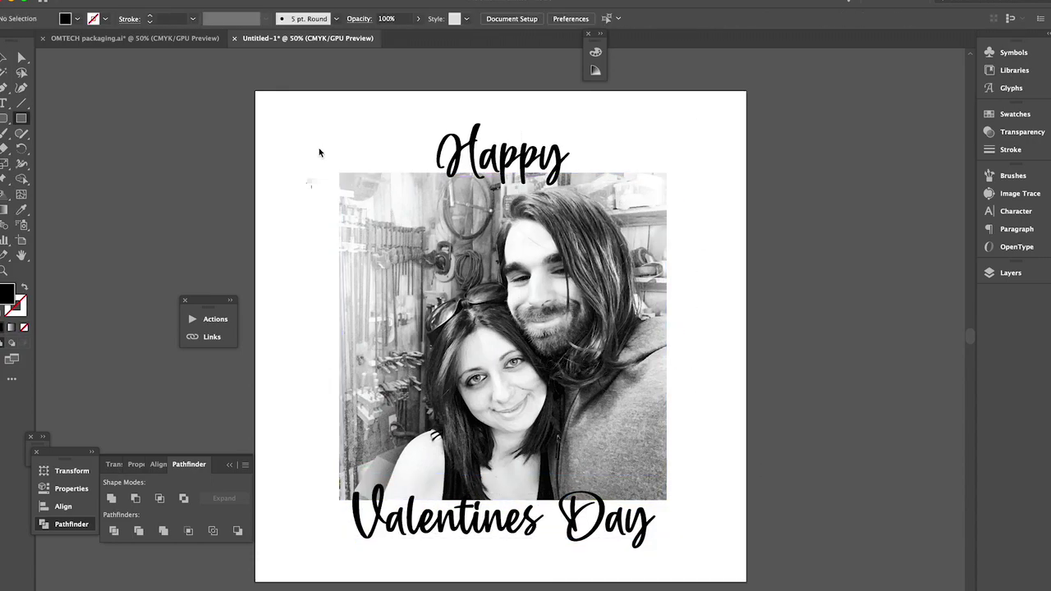
Draw a square frame around the photo with no fill and an 8 pt black stroke.
drag(319, 148, 696, 523)
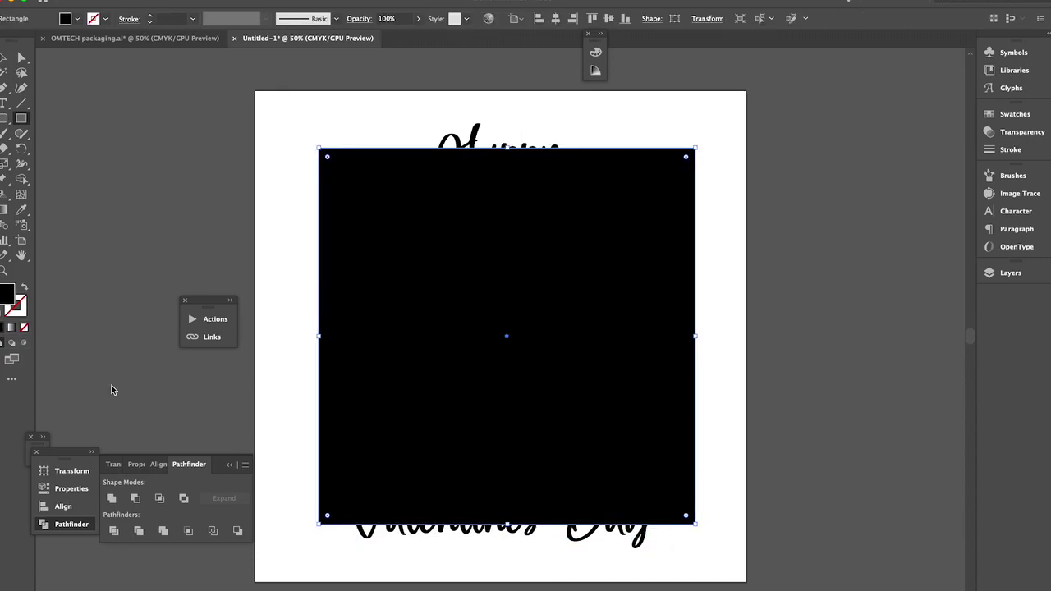
click(24, 288)
click(5, 58)
click(150, 16)
click(151, 16)
click(151, 17)
click(150, 16)
click(150, 16)
click(150, 16)
click(150, 17)
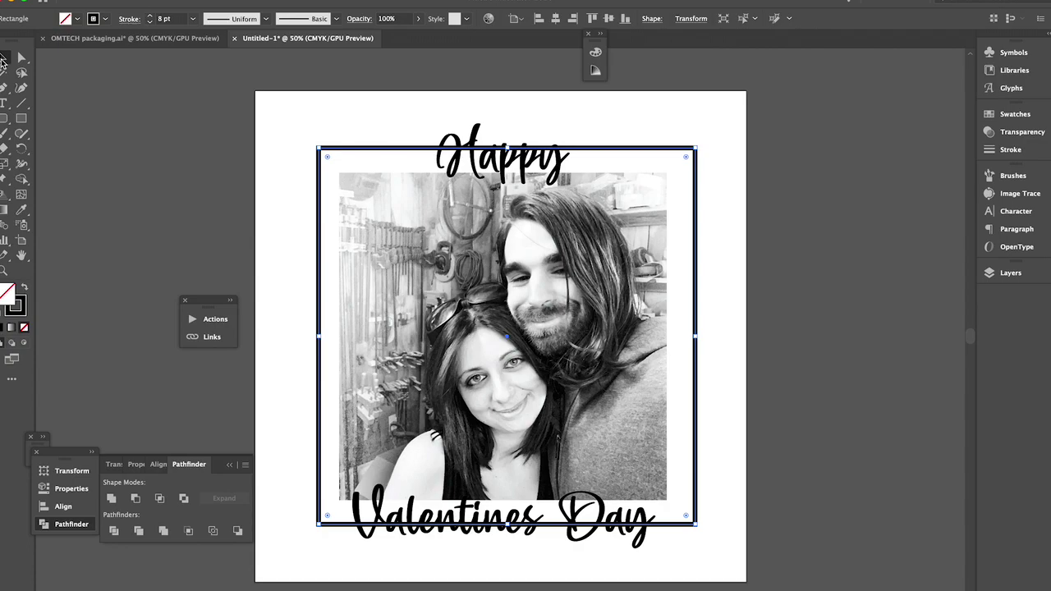
Align the frame and photo with each other and nudge the "Happy" text slightly down over the frame's upper edge.
click(732, 348)
drag(715, 347, 645, 350)
click(221, 18)
click(275, 18)
click(809, 548)
drag(562, 150, 562, 152)
click(600, 515)
click(565, 149)
click(560, 156)
click(689, 108)
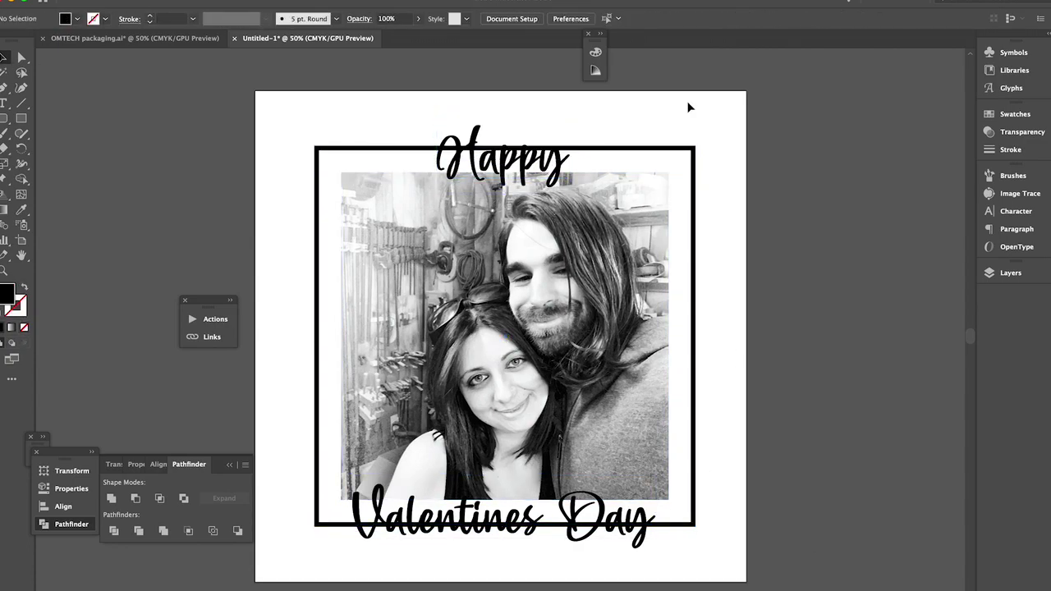
Draw a photo-wide rectangle over the frame's lower edge and fill it with the white sampled from the artboard.
key(m)
drag(340, 510, 670, 550)
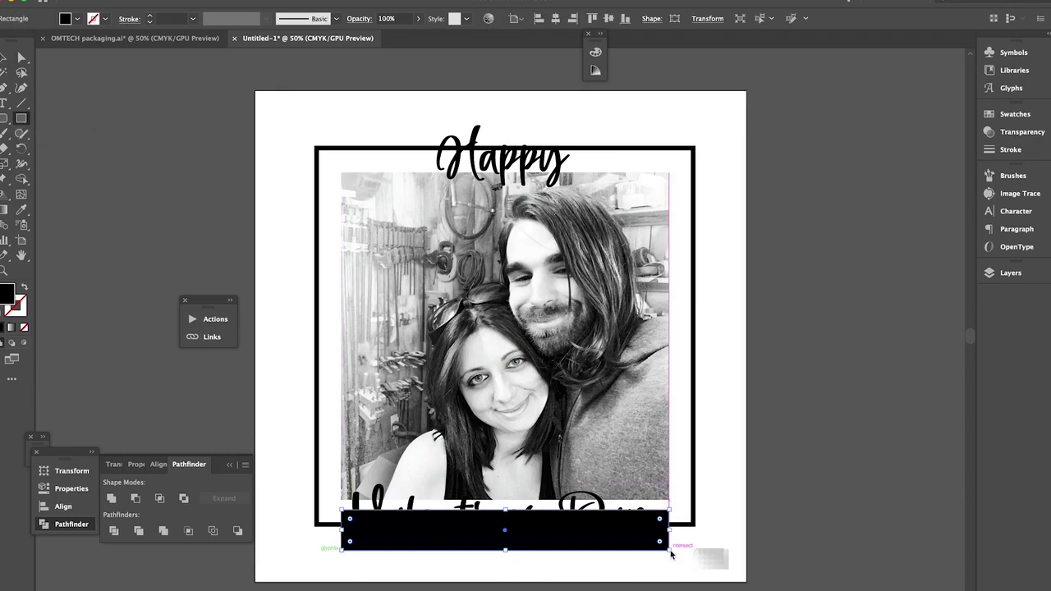
key(i)
click(721, 522)
click(16, 59)
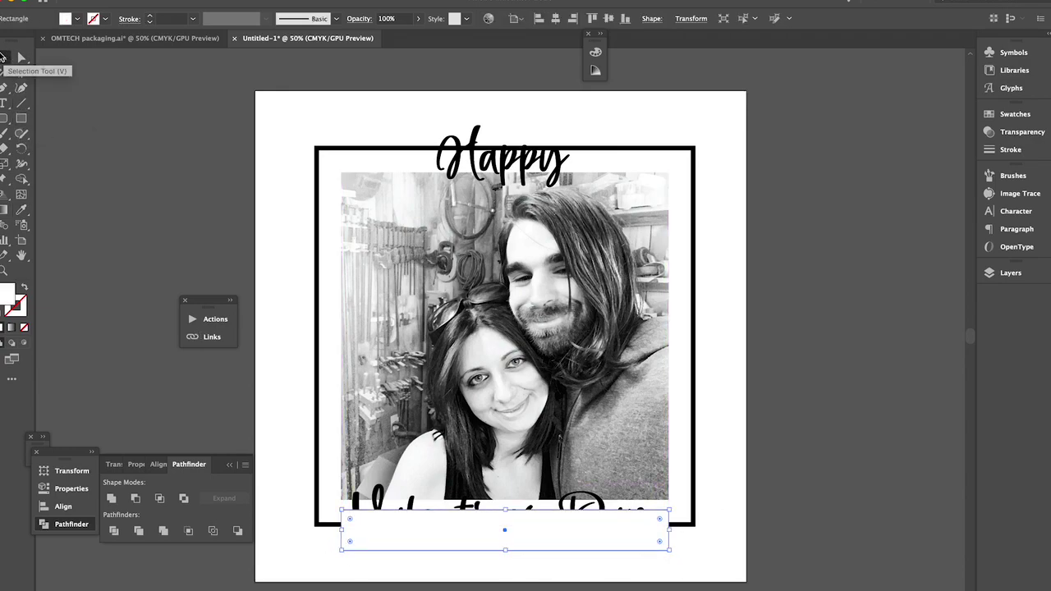
Bring the "Valentines Day" text in front of the white rectangle.
click(603, 515)
key(super+shift+bracketright)
click(668, 547)
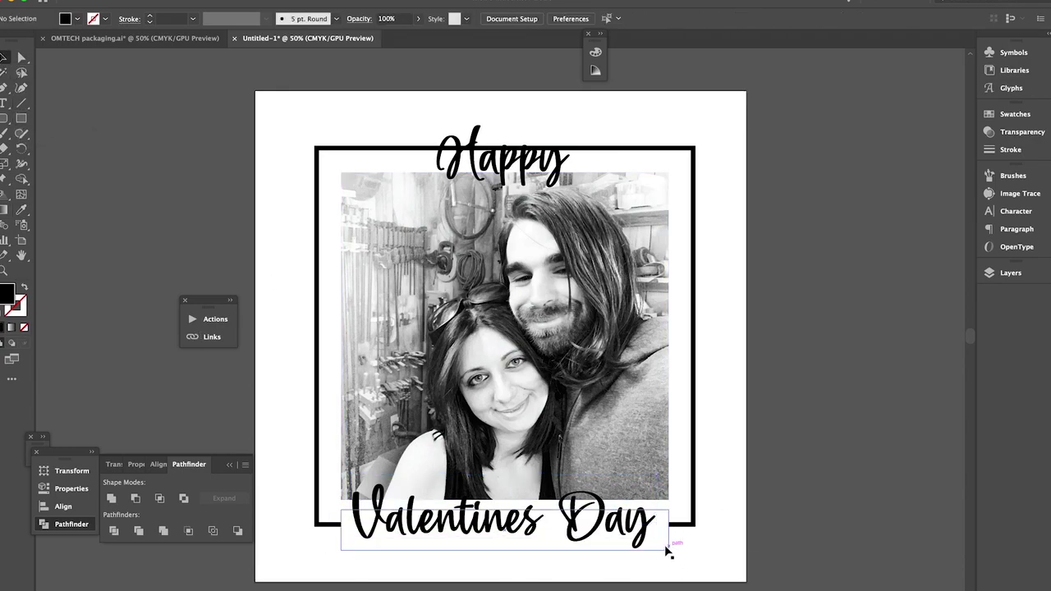
Copy the white rectangle to the frame's upper edge, narrow it around "Happy", and bring that text to the front.
drag(665, 550, 578, 141)
drag(342, 142, 427, 143)
shift+click(486, 172)
click(668, 131)
click(560, 174)
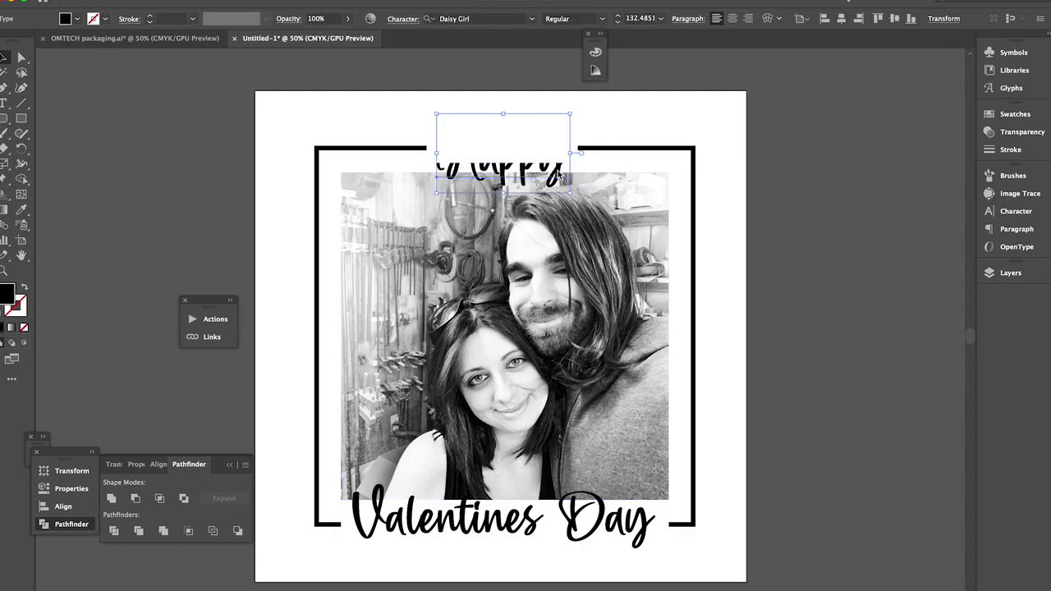
key(super+shift+bracketright)
click(751, 155)
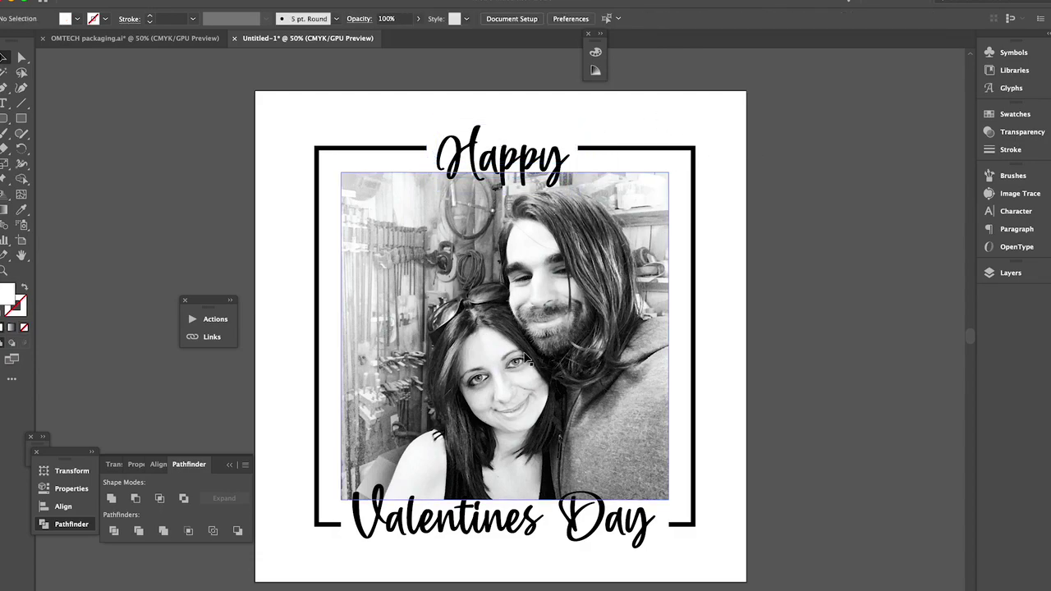
Select the whole design and align the frame, photo, white rectangles and text on a common vertical centre line.
drag(451, 556, 275, 118)
click(724, 244)
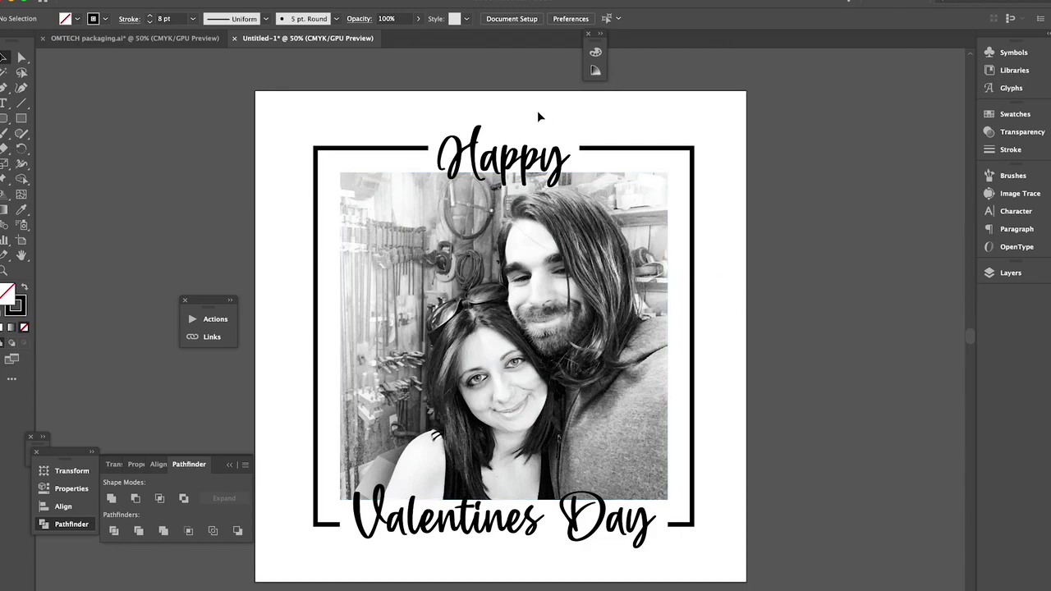
Outline the frame's stroke and merge the frame with both white rectangles using Pathfinder Merge.
click(538, 163)
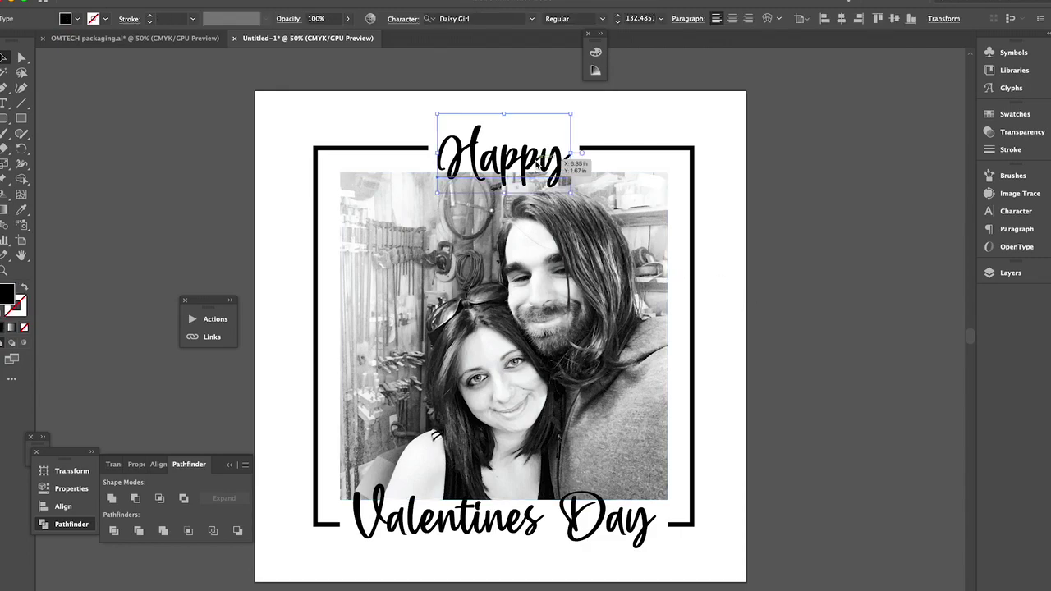
click(664, 534)
shift+click(607, 150)
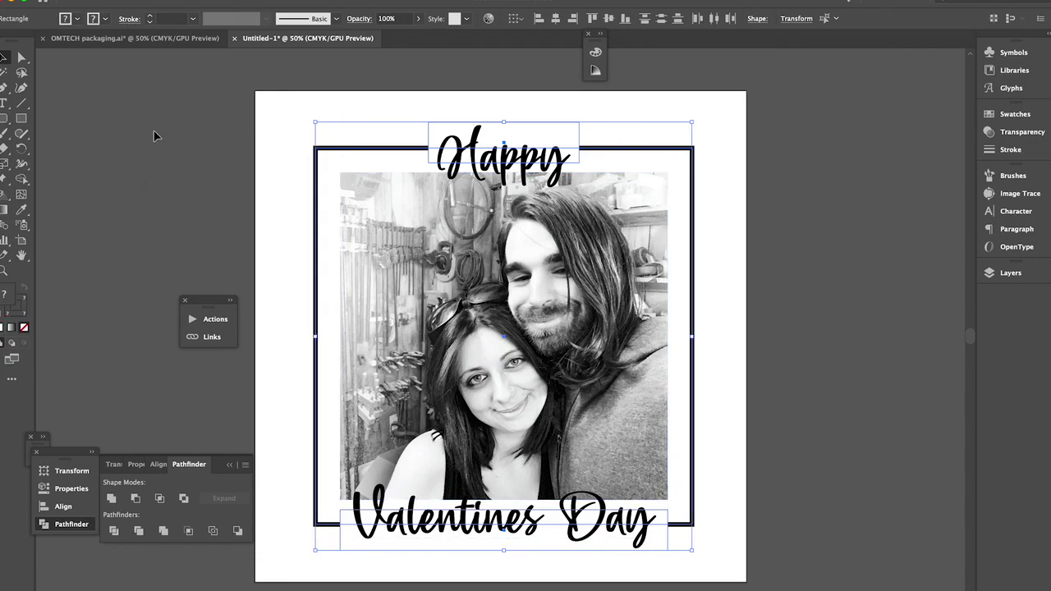
click(147, 1)
mouse_move(156, 261)
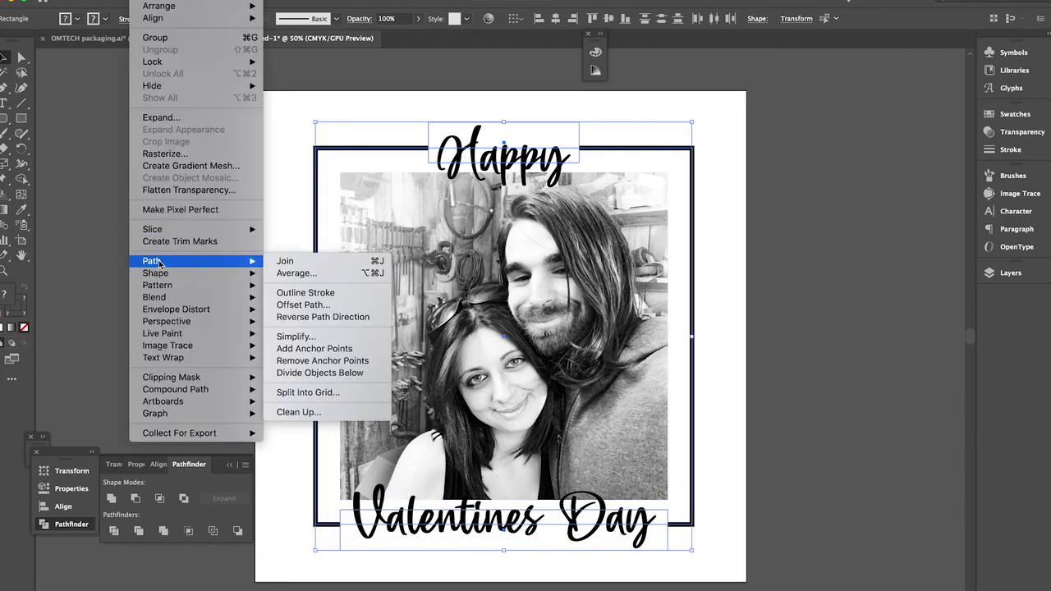
click(313, 297)
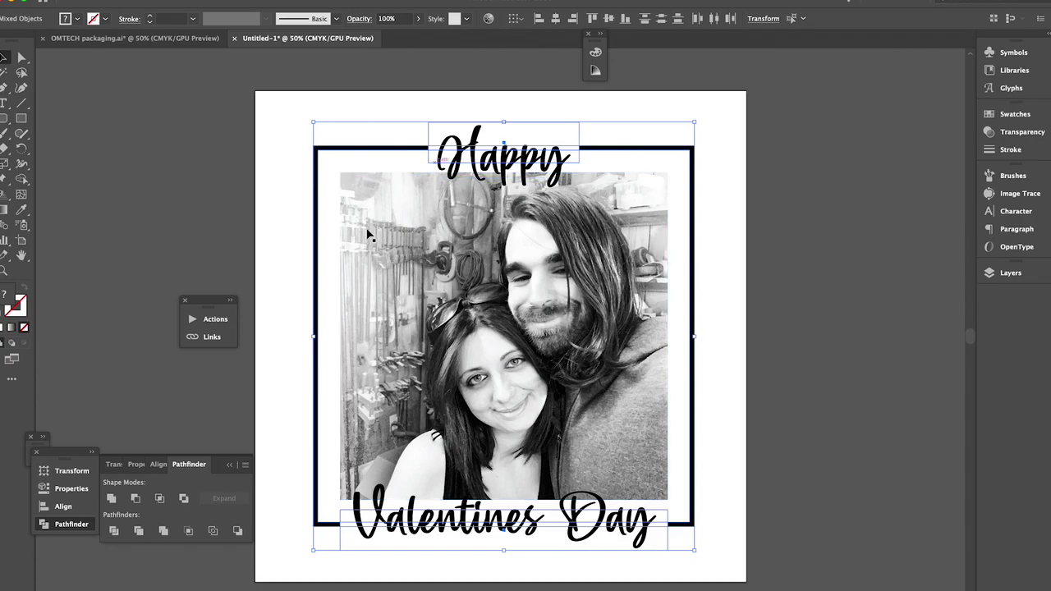
click(164, 531)
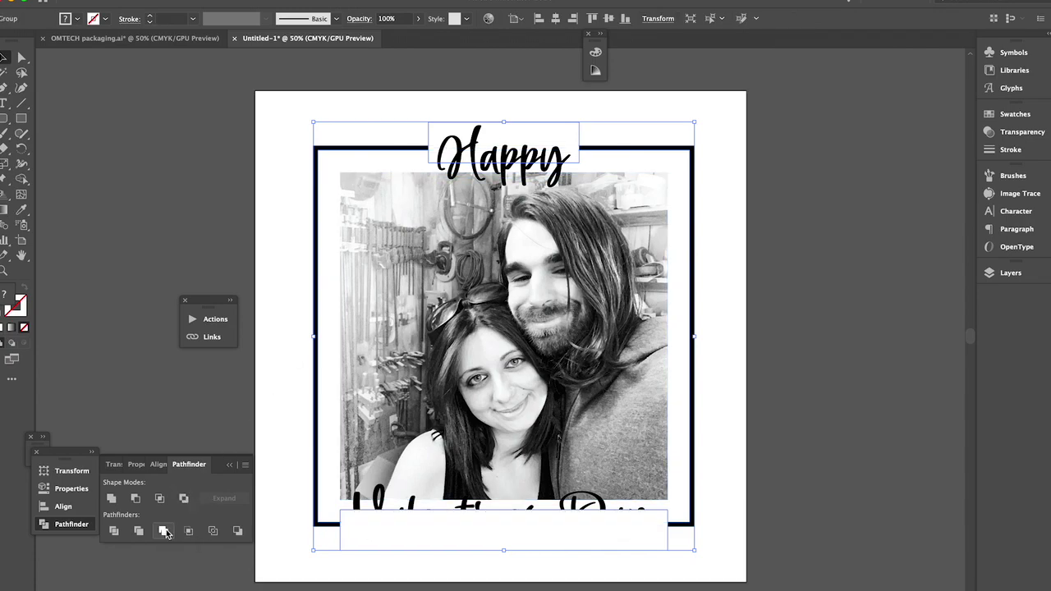
Delete the white rectangle pieces from the merged frame, keeping open gaps behind the text.
double_click(342, 539)
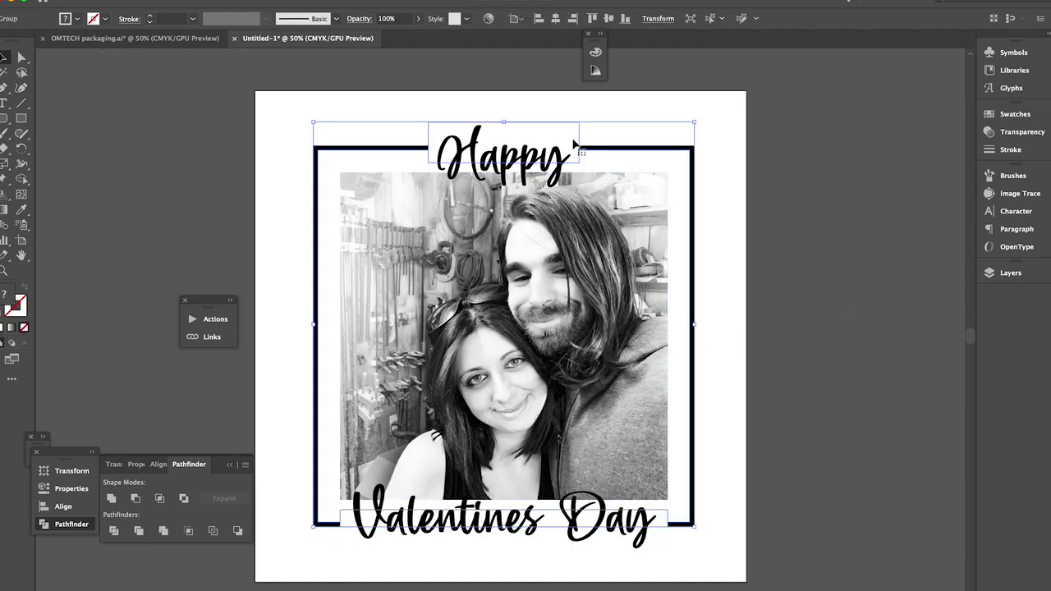
click(574, 144)
key(Delete)
double_click(796, 200)
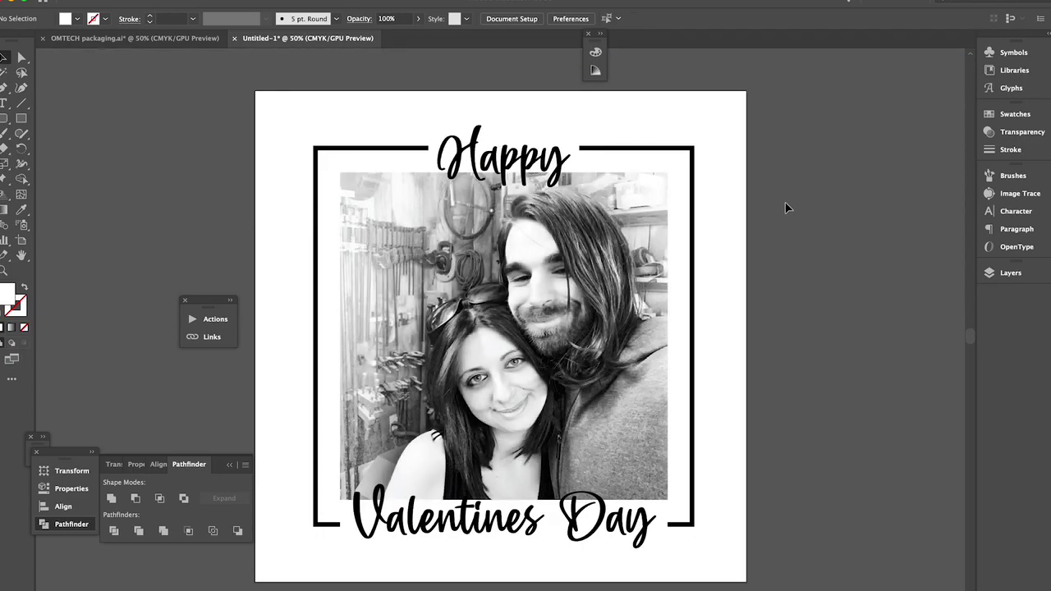
Select the "Valentines Day" and "Happy" texts together and convert them to outlines.
click(596, 549)
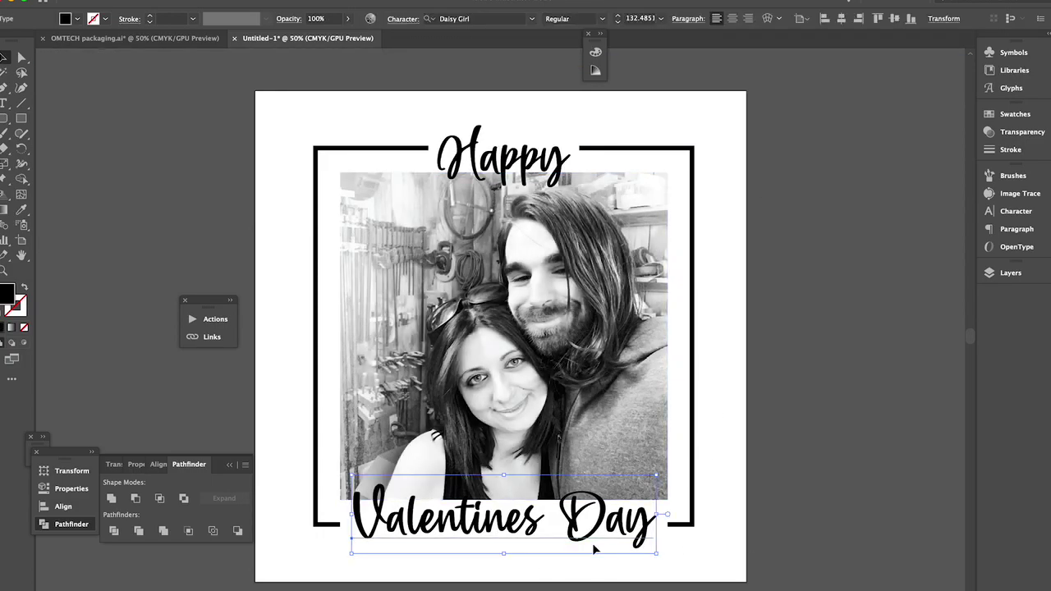
shift+click(505, 156)
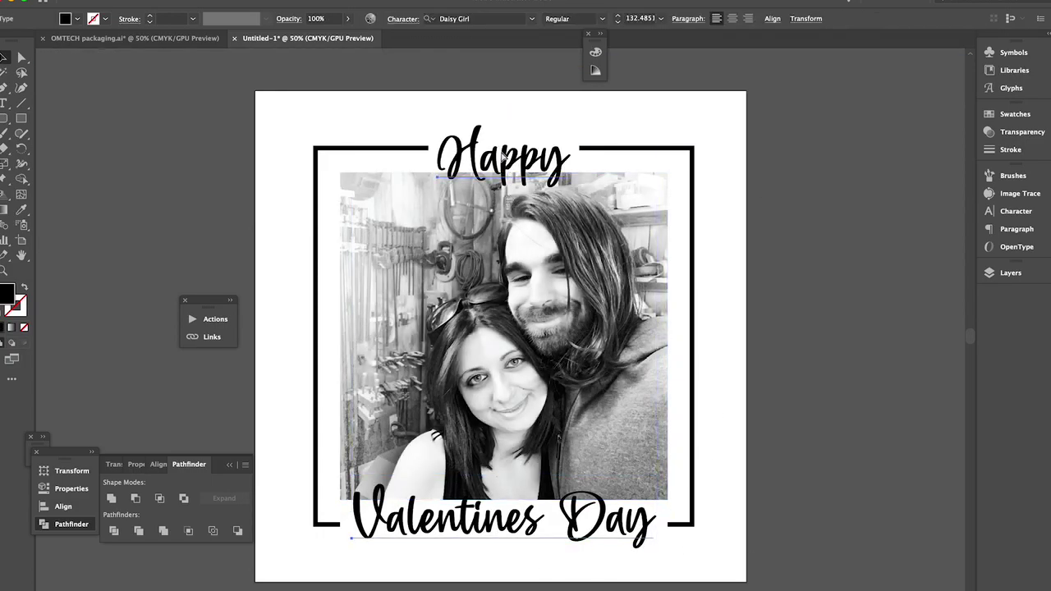
key(ctrl+shift+o)
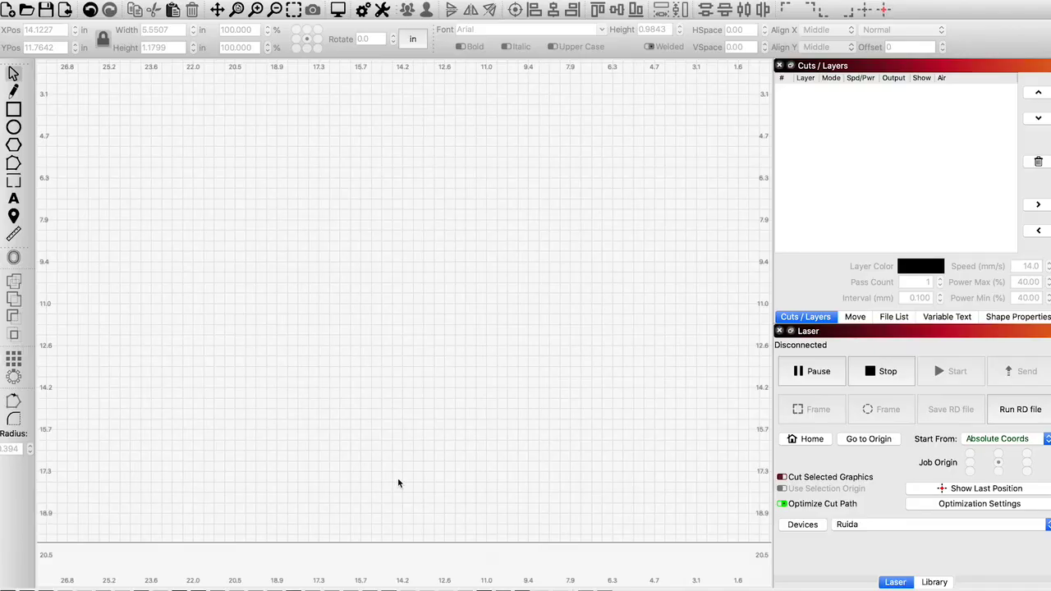
In LightBurn, select the whole imported design and move it into the work area, centred at about X 22.48, Y 11.01 in.
drag(620, 123, 410, 328)
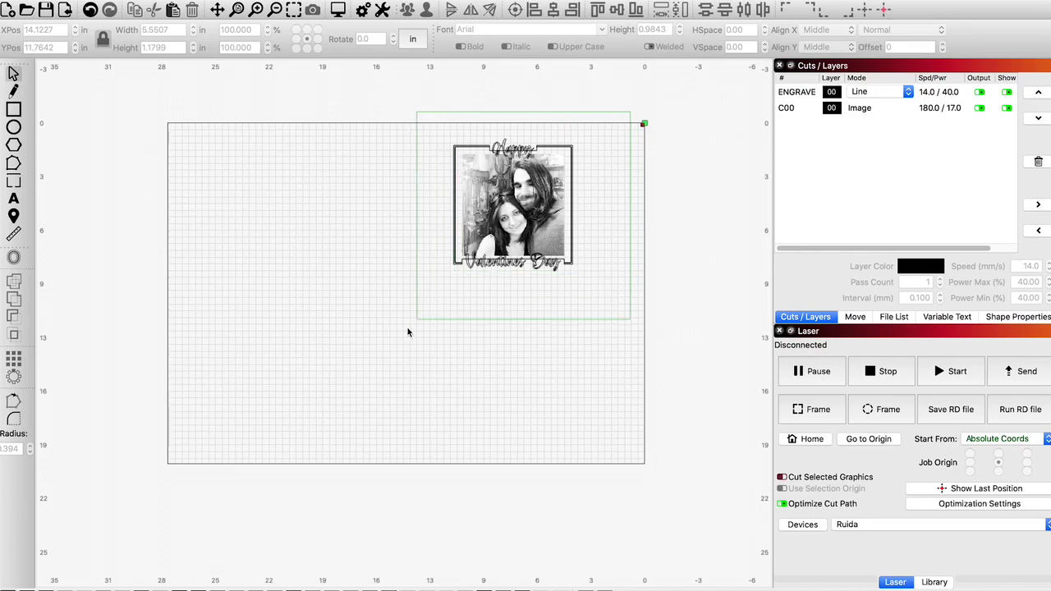
drag(572, 168, 321, 274)
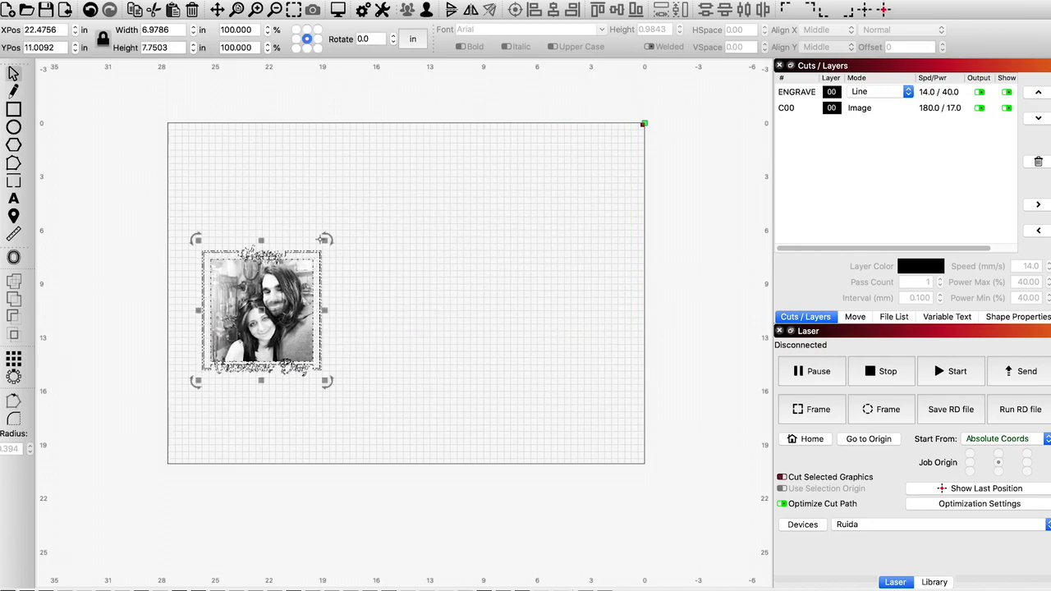
key(super+shift+a)
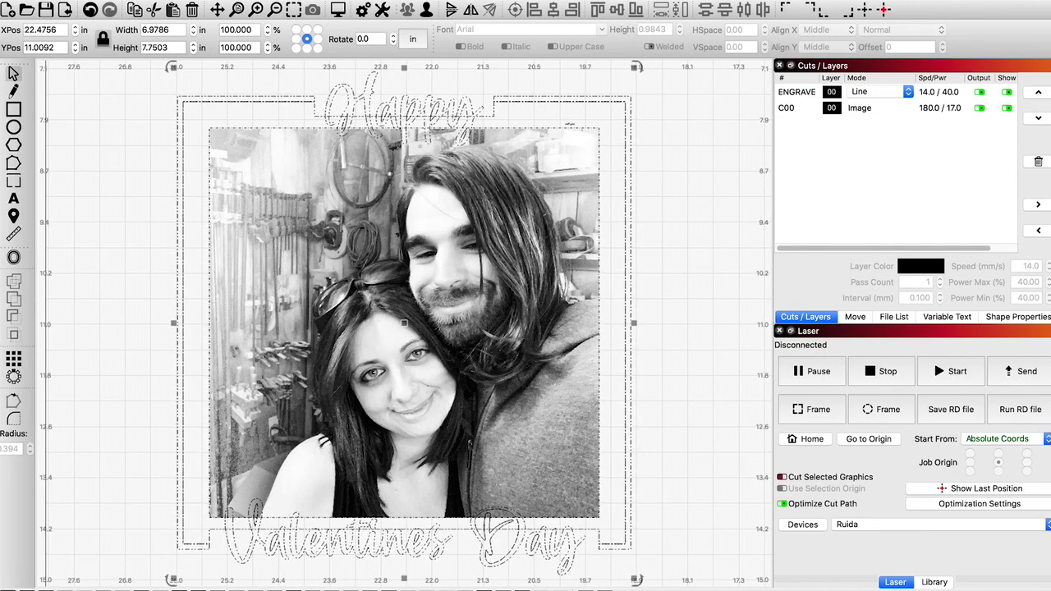
Ungroup the imported design so that the frame, photo and lettering can be edited separately.
click(499, 122)
click(490, 112)
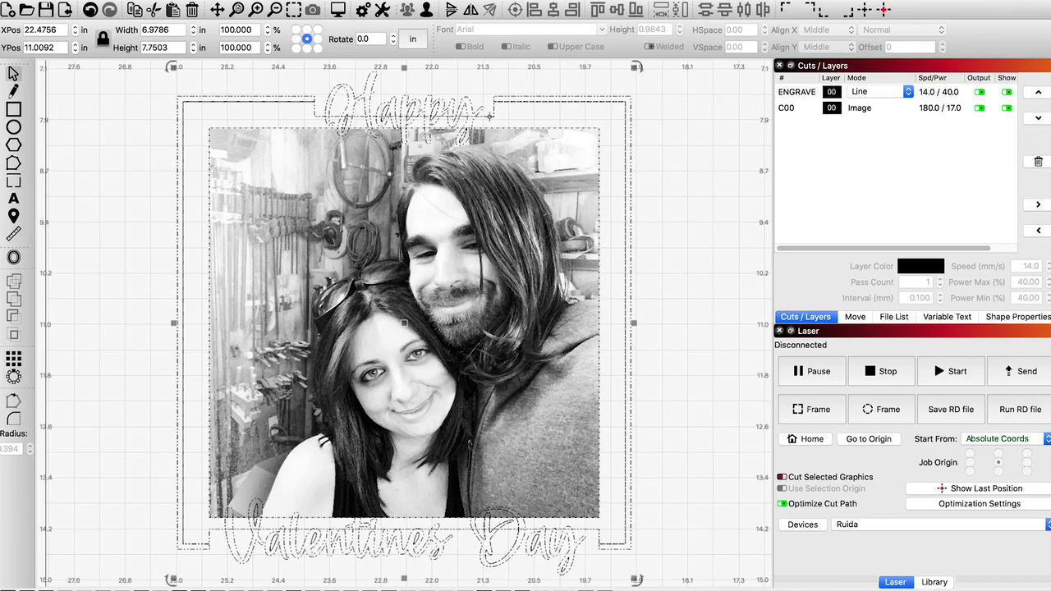
right_click(490, 119)
click(515, 231)
click(656, 147)
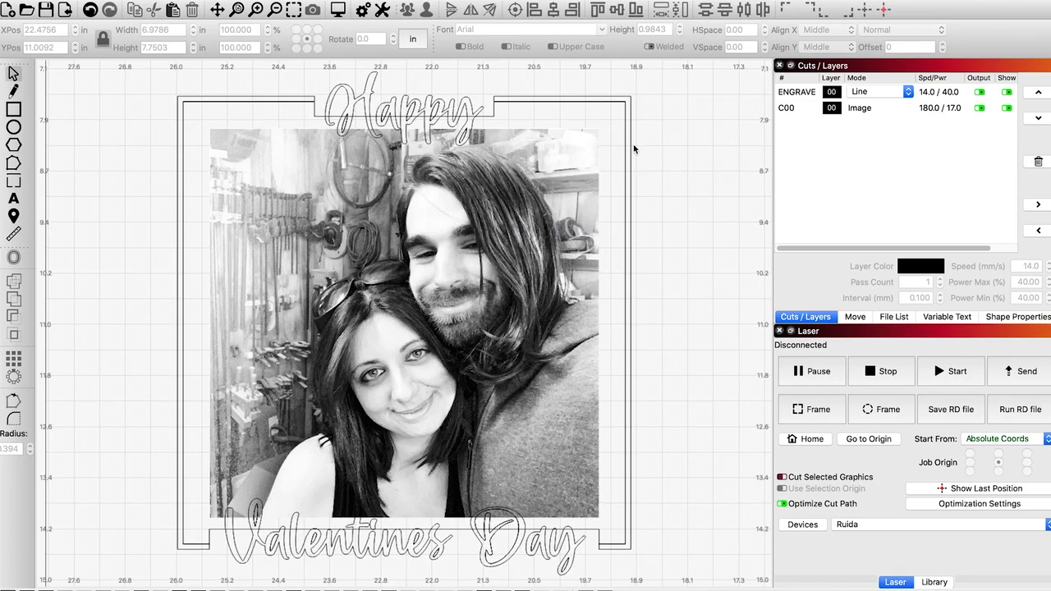
Ungroup the frame and delete the leftover outline bridging its gaps behind the lettering.
click(493, 114)
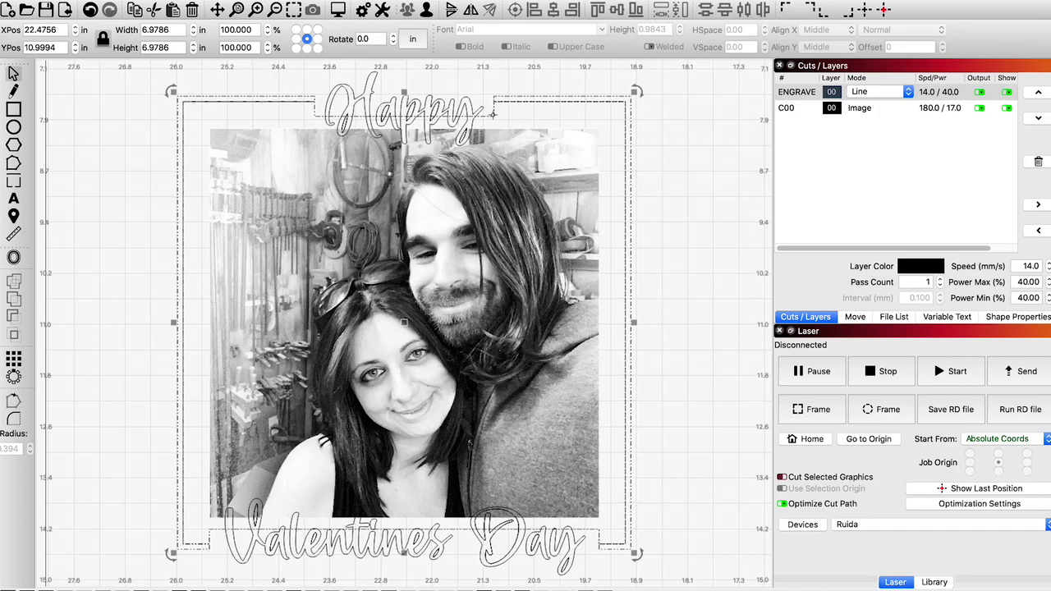
right_click(494, 116)
click(546, 240)
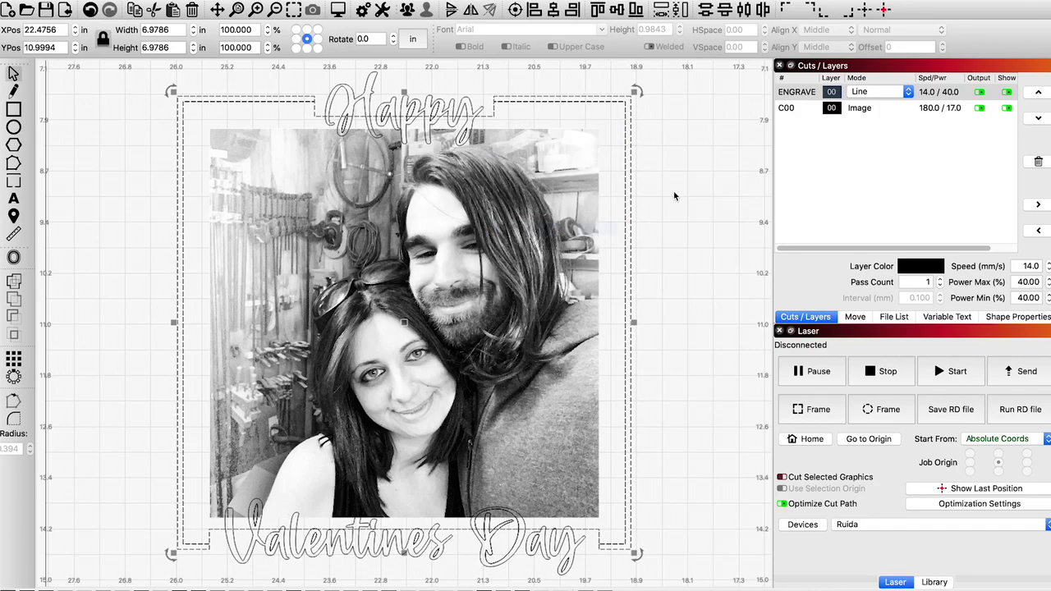
click(493, 116)
key(Delete)
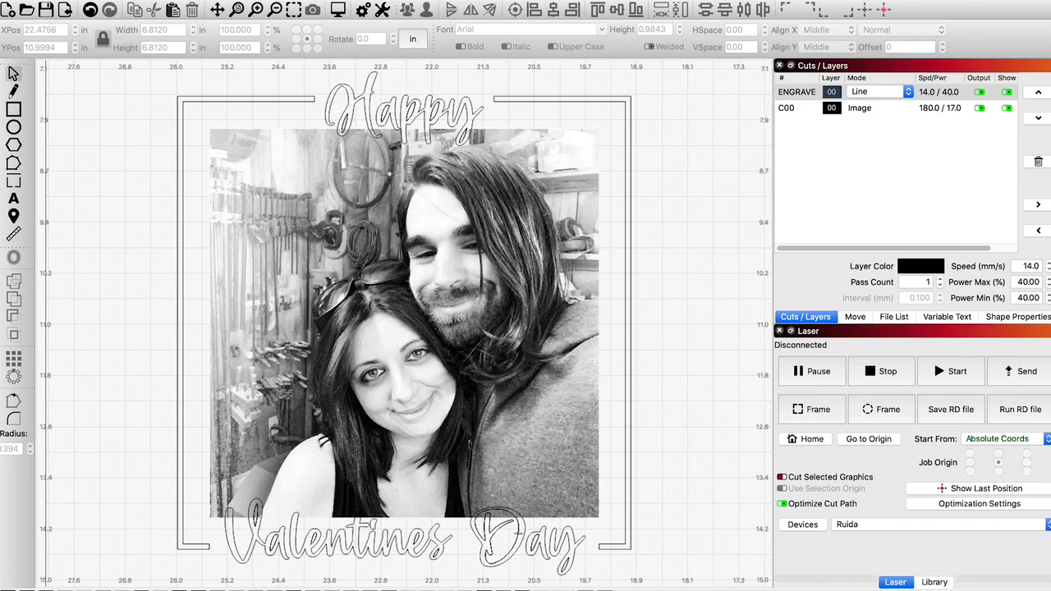
Isolate the "Valentines Day" lettering and ungroup it into separate outlines.
click(526, 534)
key(super+shift+a)
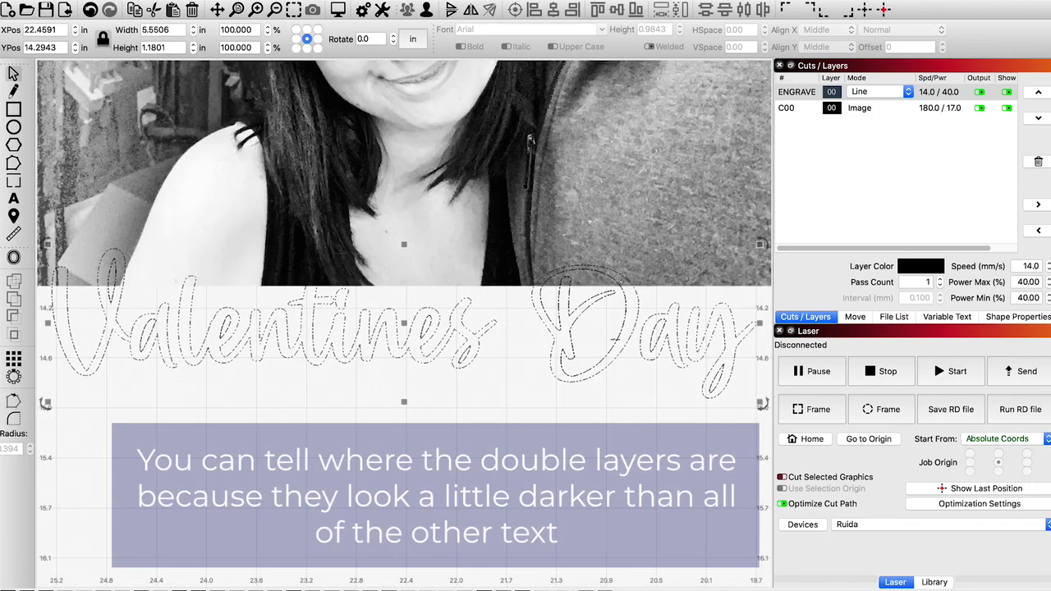
key(Escape)
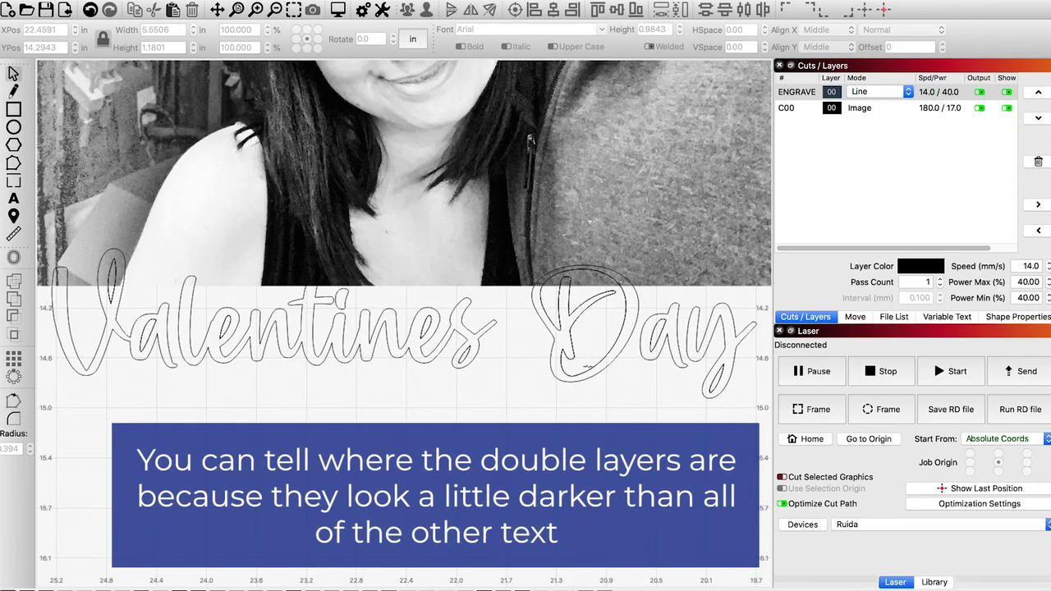
click(589, 368)
right_click(589, 369)
click(632, 482)
Delete the duplicate overlapping outlines inside the letters D, y and V of "Valentines Day".
click(602, 360)
key(Delete)
click(713, 380)
key(Delete)
click(115, 277)
key(Delete)
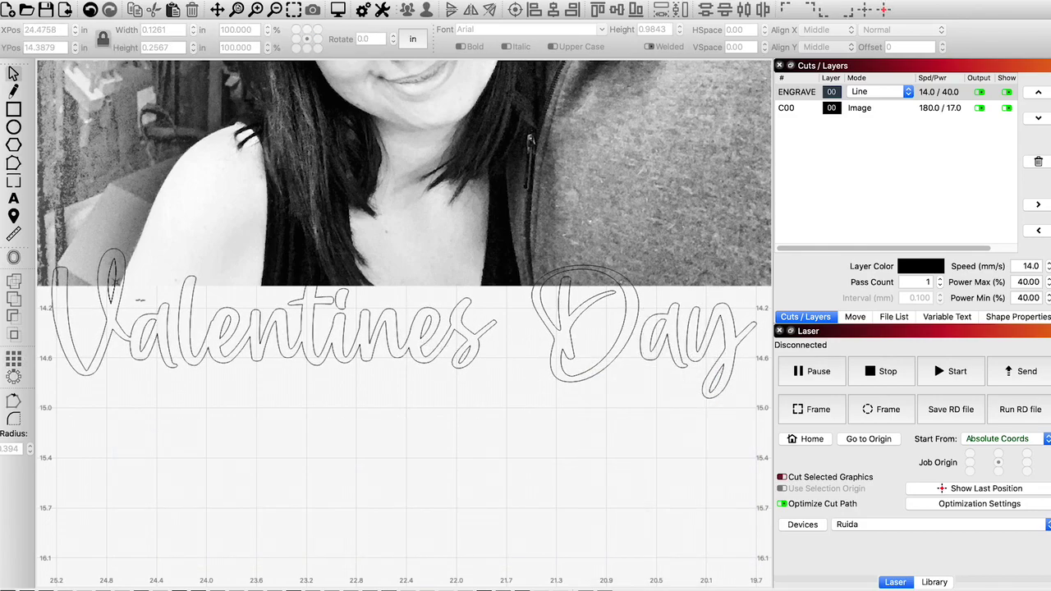
Remove the duplicate overlapping outlines from the letters of "Happy".
scroll(401, 320, down, 5)
scroll(261, 148, up, 4)
click(440, 179)
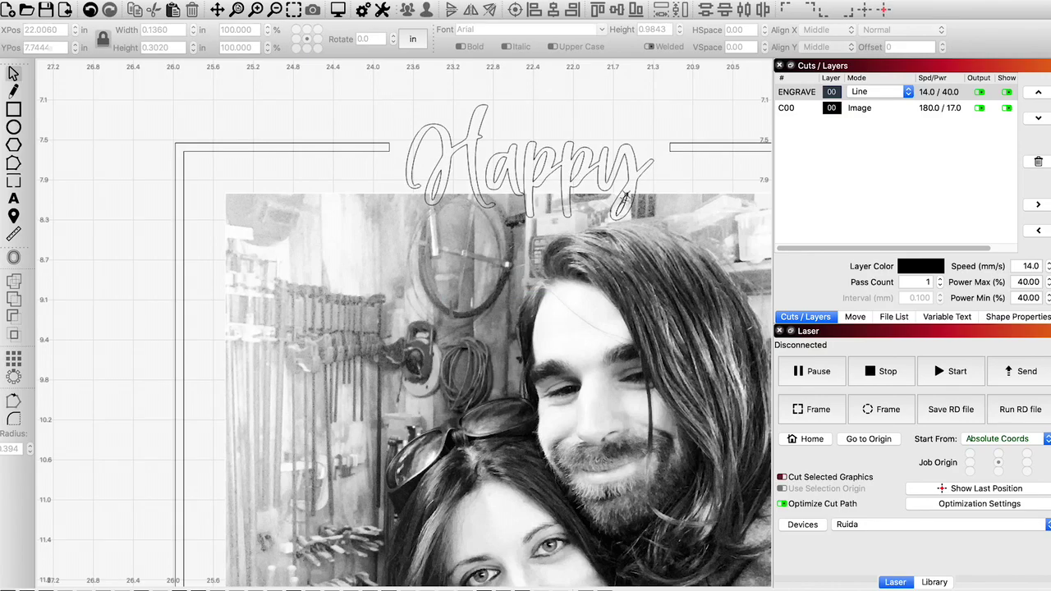
Assign the All Wood material preset Light Detailed Engrave to the ENGRAVE layer.
scroll(624, 196, down, 4)
click(935, 582)
click(524, 427)
click(707, 312)
click(798, 92)
click(778, 368)
click(786, 391)
click(786, 379)
click(852, 392)
click(997, 367)
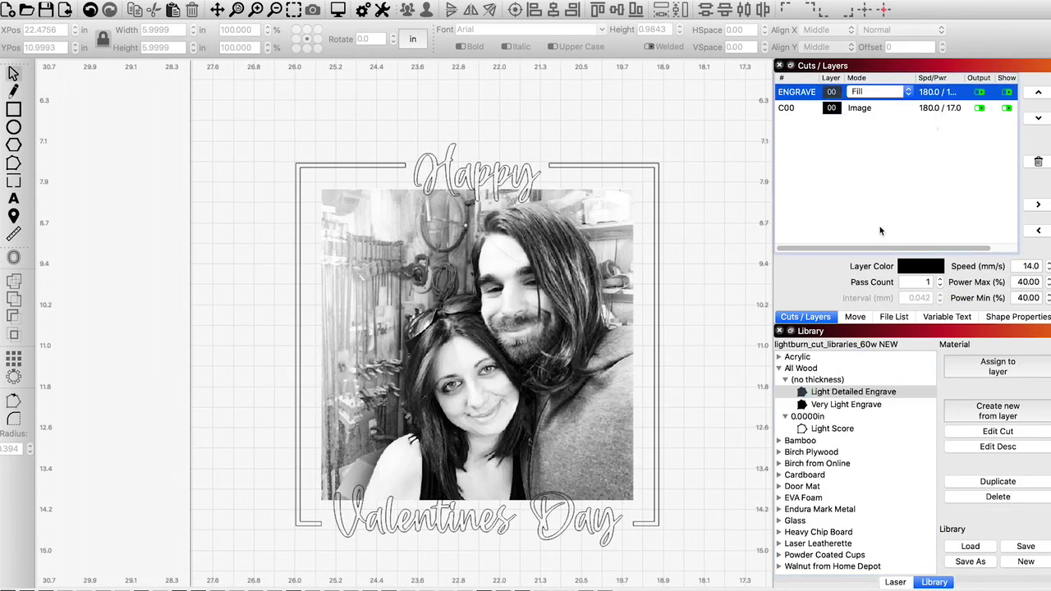
Set the C00 image layer's maximum and minimum power to 18 percent.
click(612, 292)
double_click(896, 108)
click(679, 510)
double_click(903, 110)
drag(523, 123, 473, 128)
text(18)
key(Tab)
text(18)
click(679, 510)
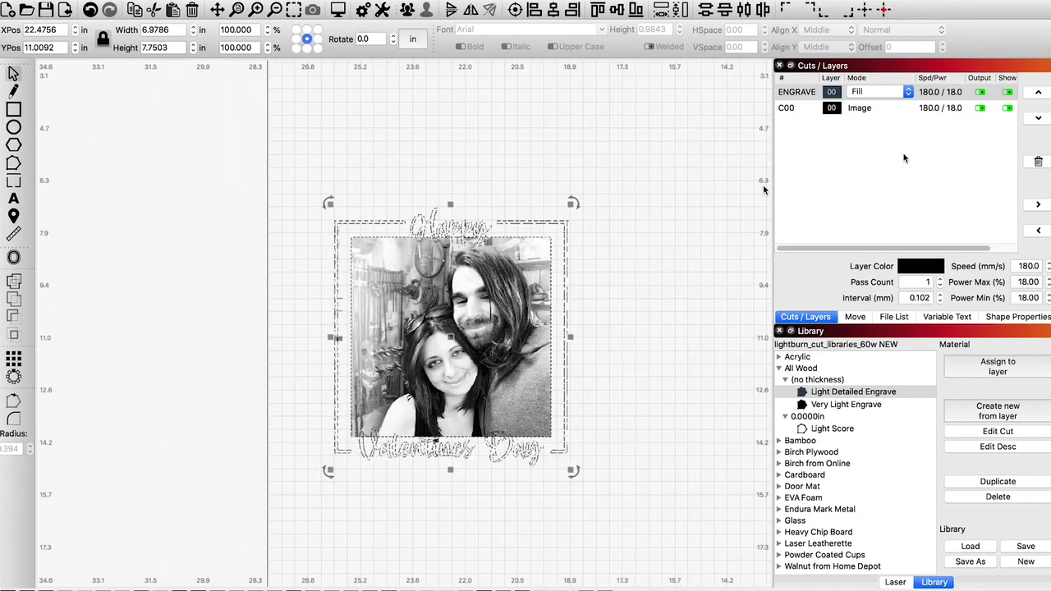
Set the C00 image layer's maximum and minimum power to 15 percent.
click(949, 107)
double_click(948, 107)
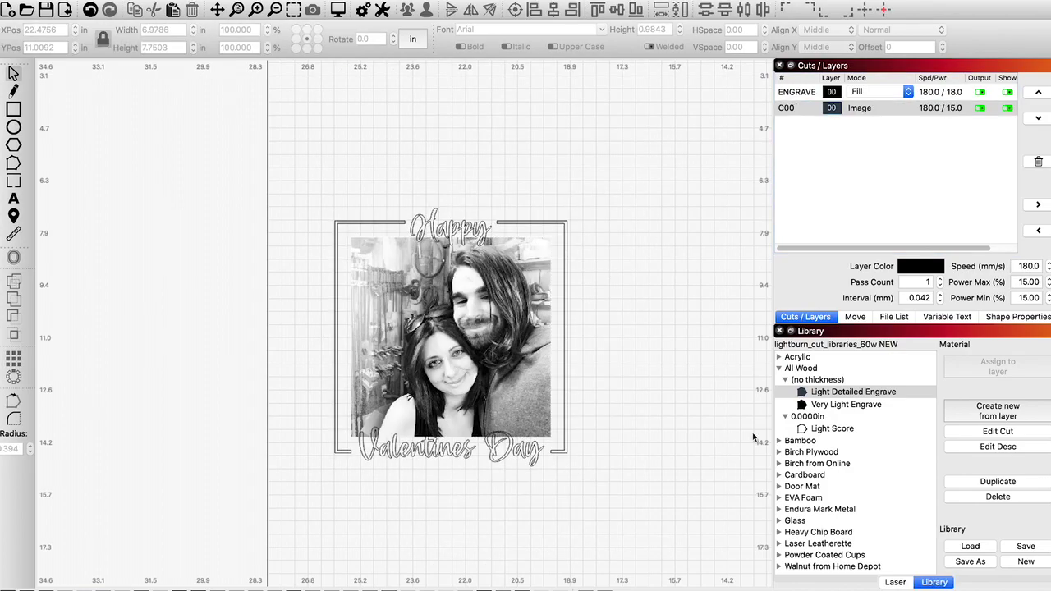
Set the photo's gamma to 0.650 in its shape properties.
click(484, 378)
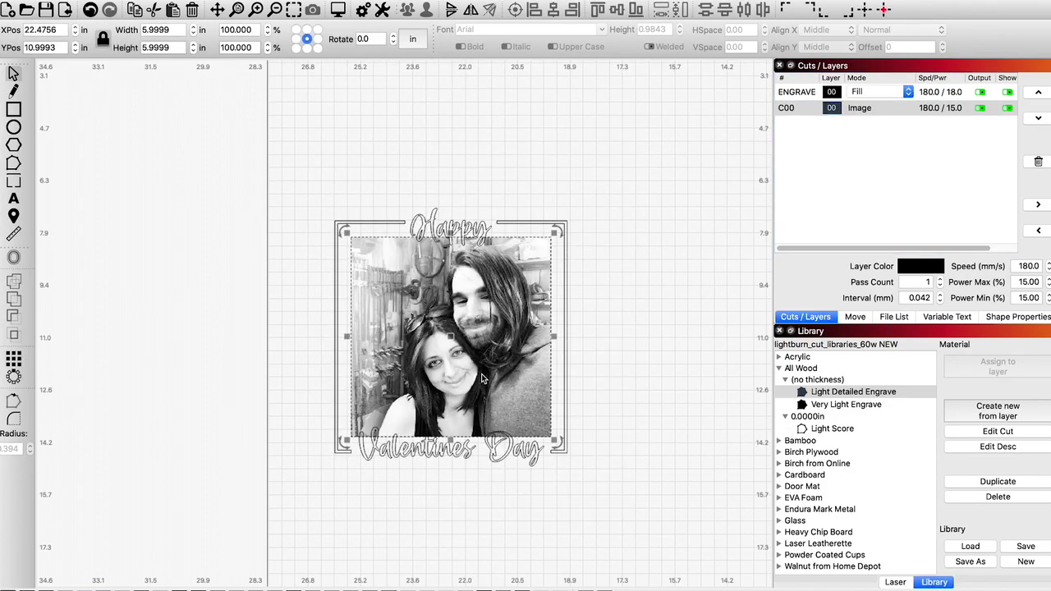
click(1015, 319)
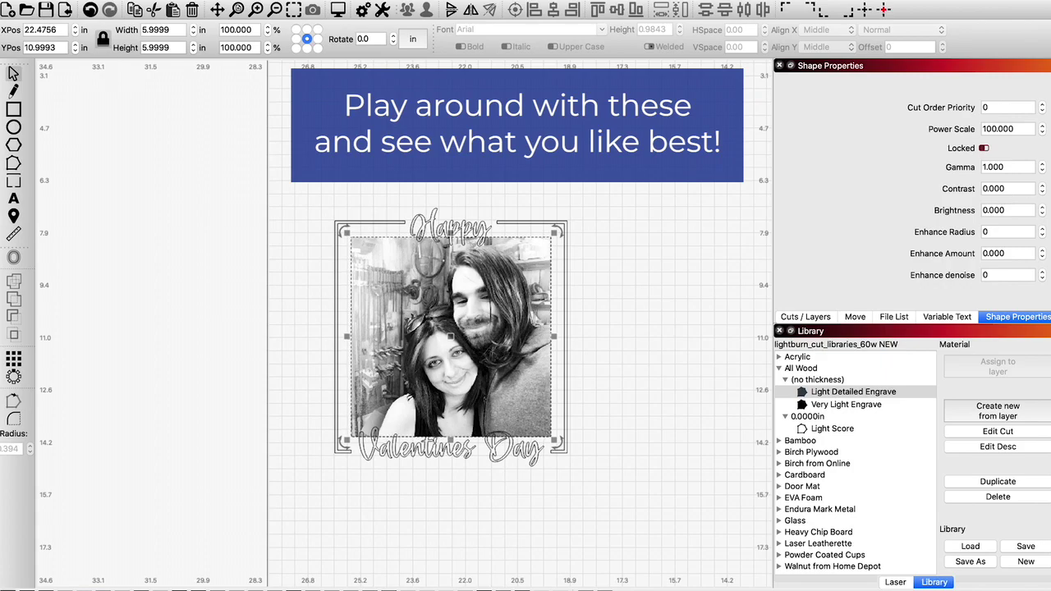
click(1015, 168)
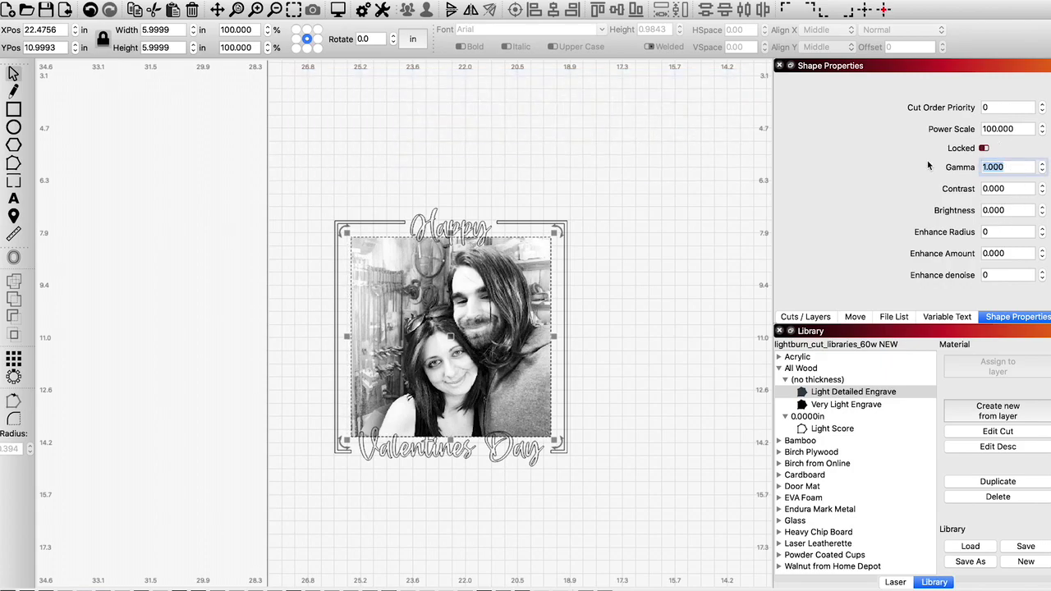
text(.650)
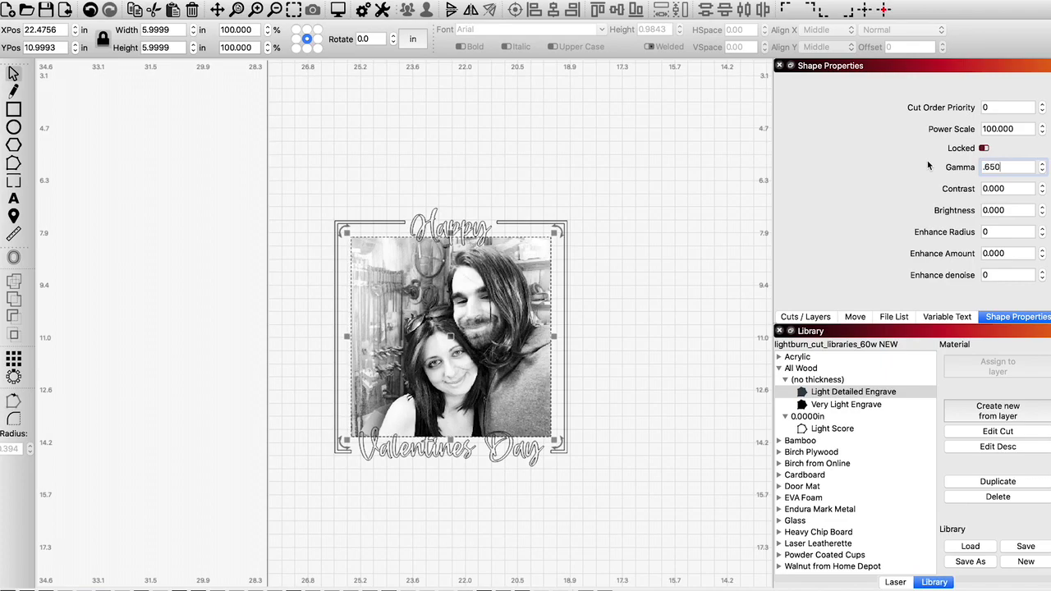
click(662, 189)
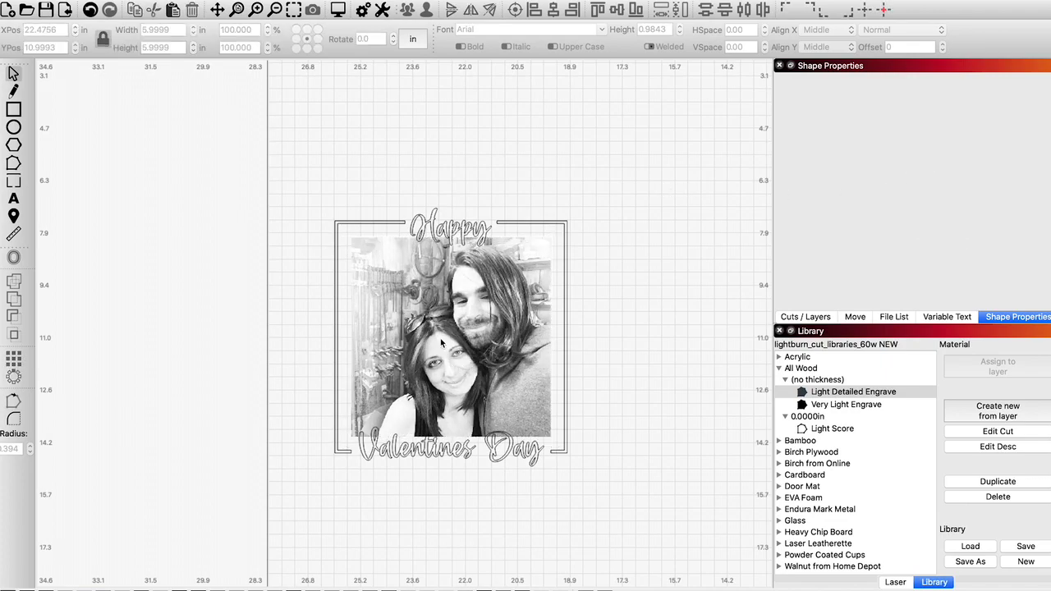
Set the photo's contrast to 5.
click(499, 338)
click(1014, 188)
text(5)
click(657, 296)
Reselect the photo and raise its brightness to 2.
click(492, 341)
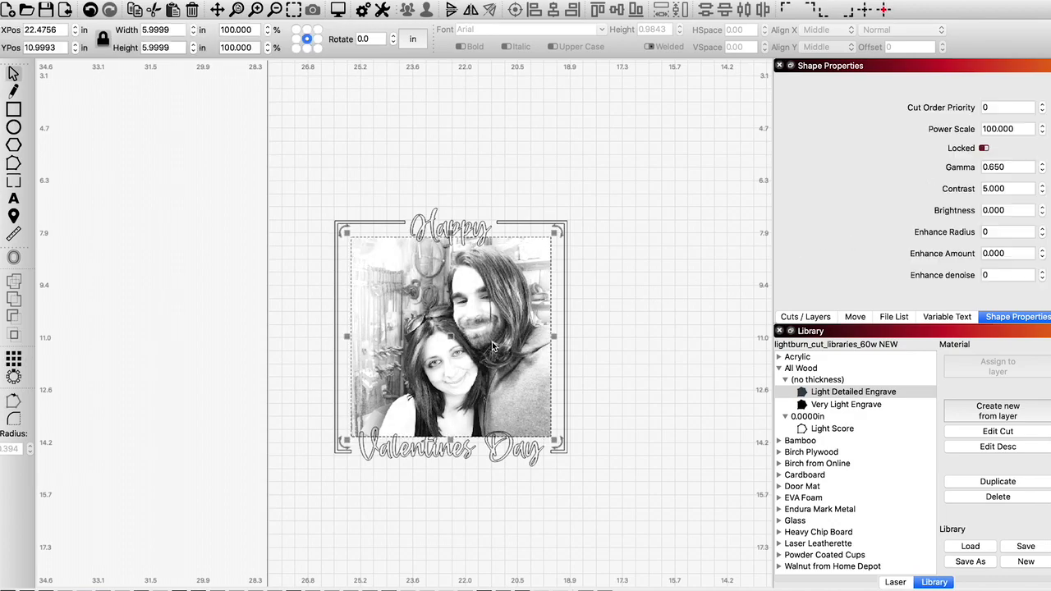
click(1041, 188)
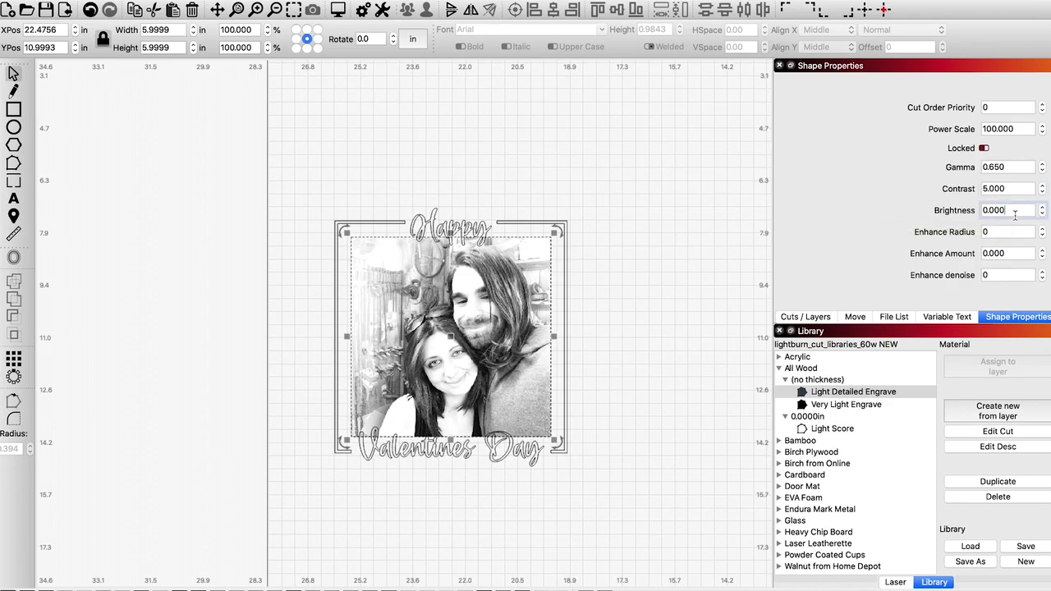
click(1043, 207)
click(1043, 207)
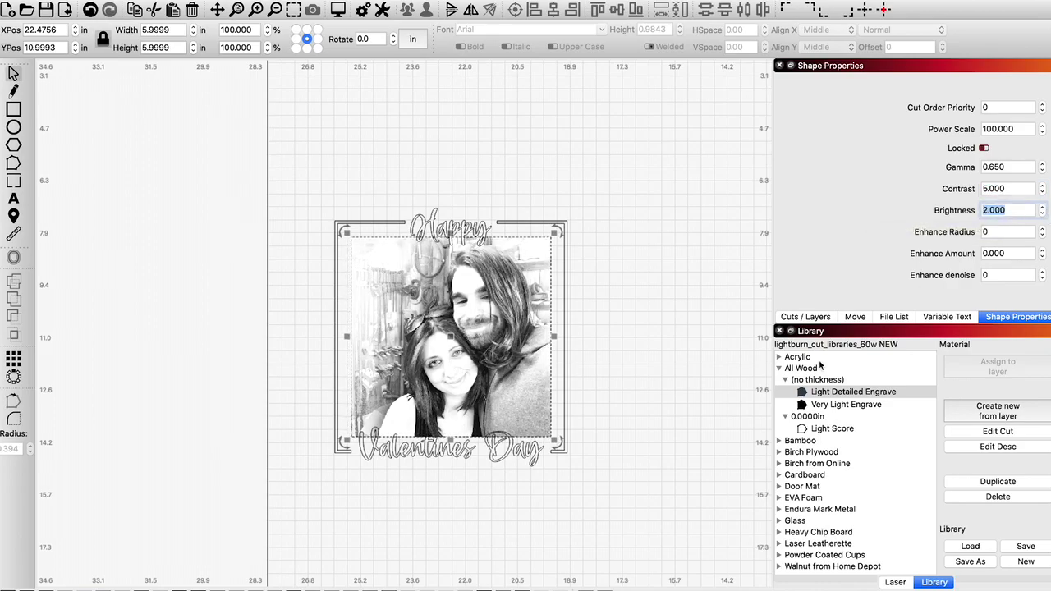
Raise the photo's enhance radius to 18, comparing higher and lower settings on the image.
click(992, 233)
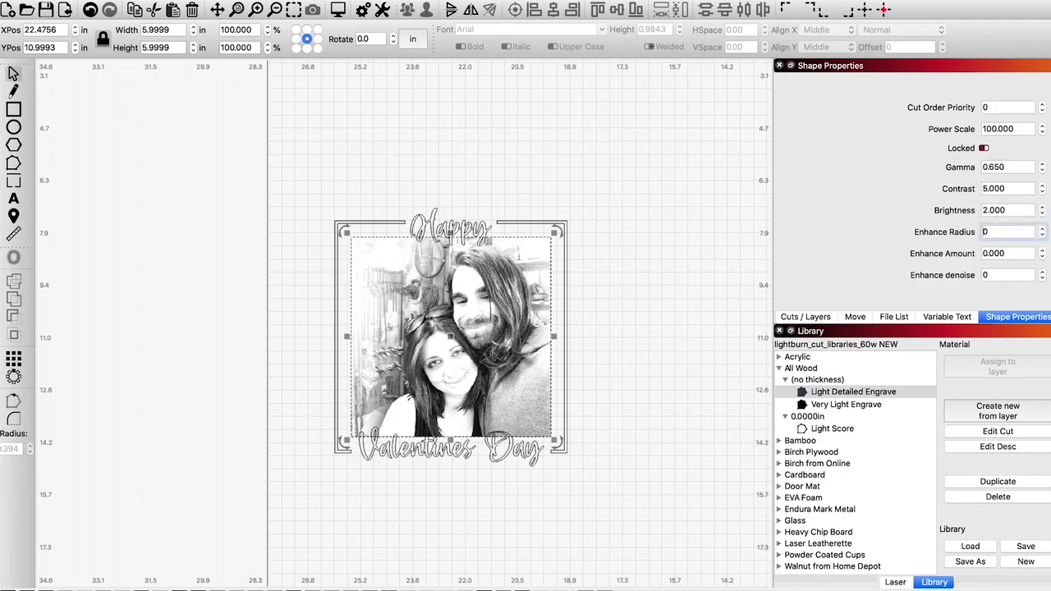
click(1041, 231)
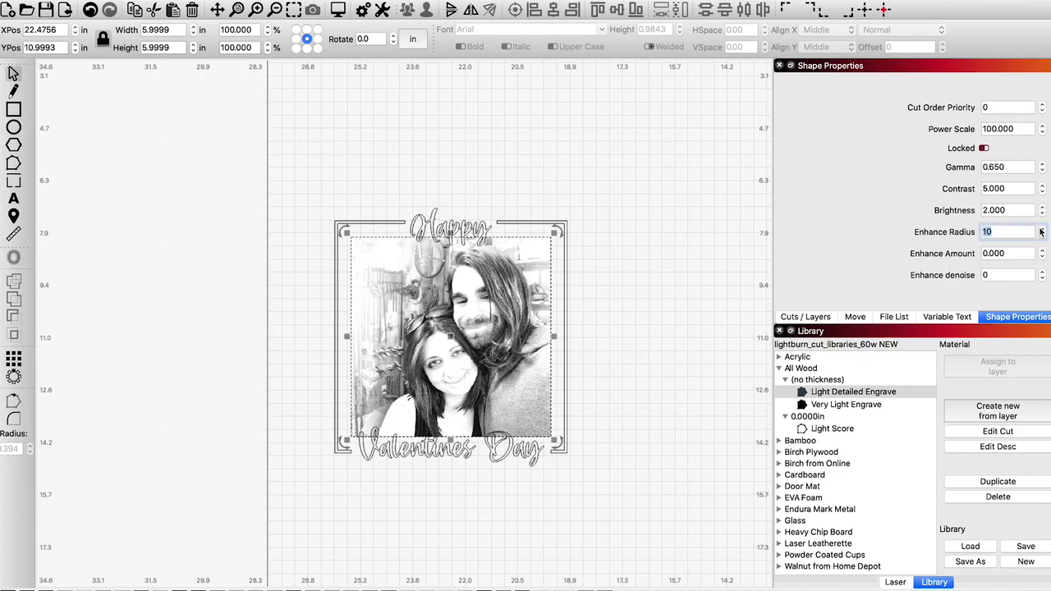
key(super+equal)
key(super+equal)
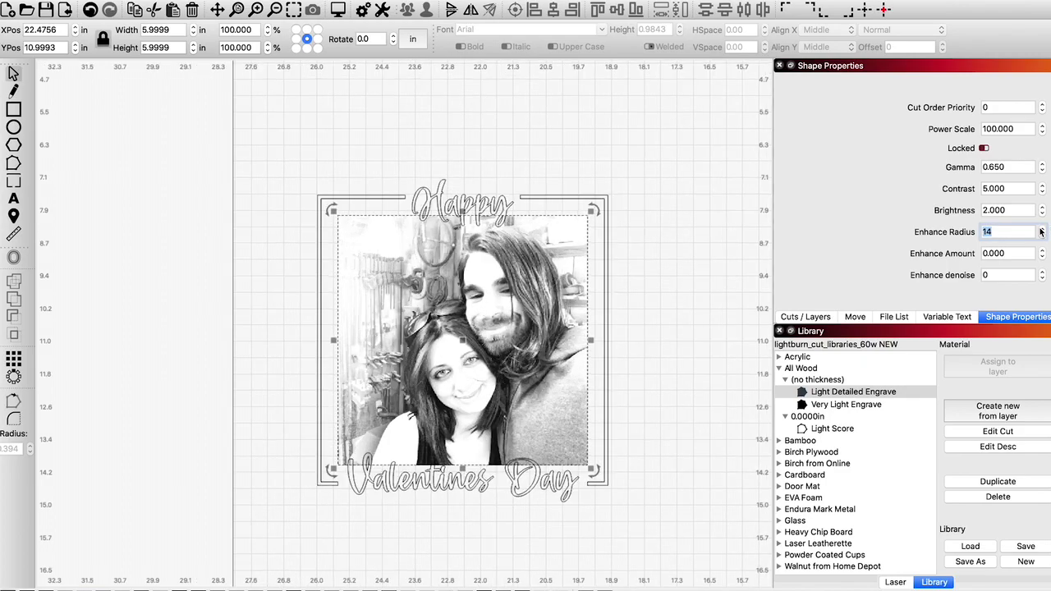
click(1042, 231)
click(1041, 231)
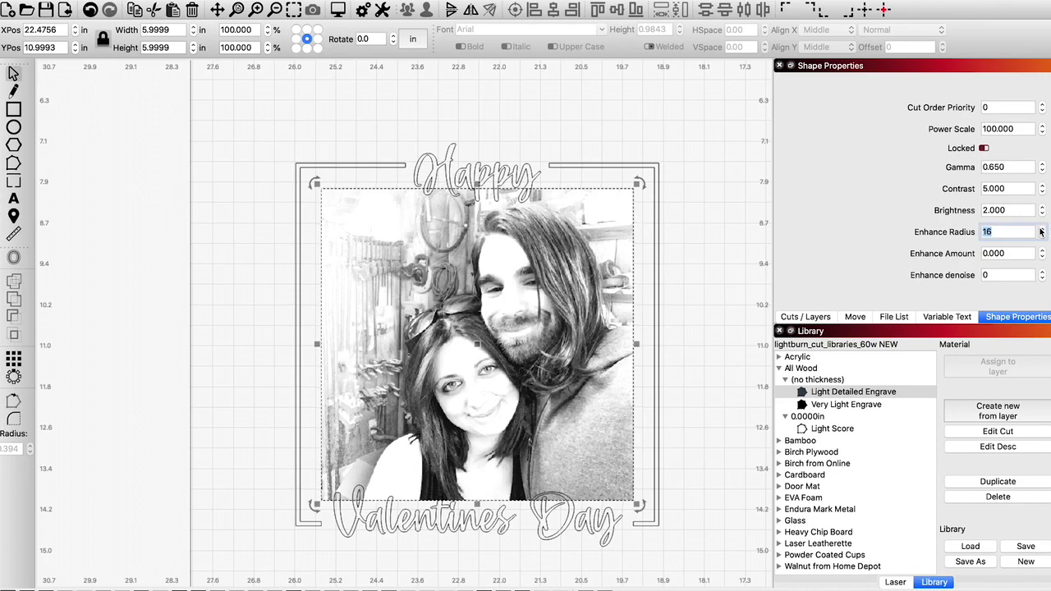
click(1044, 231)
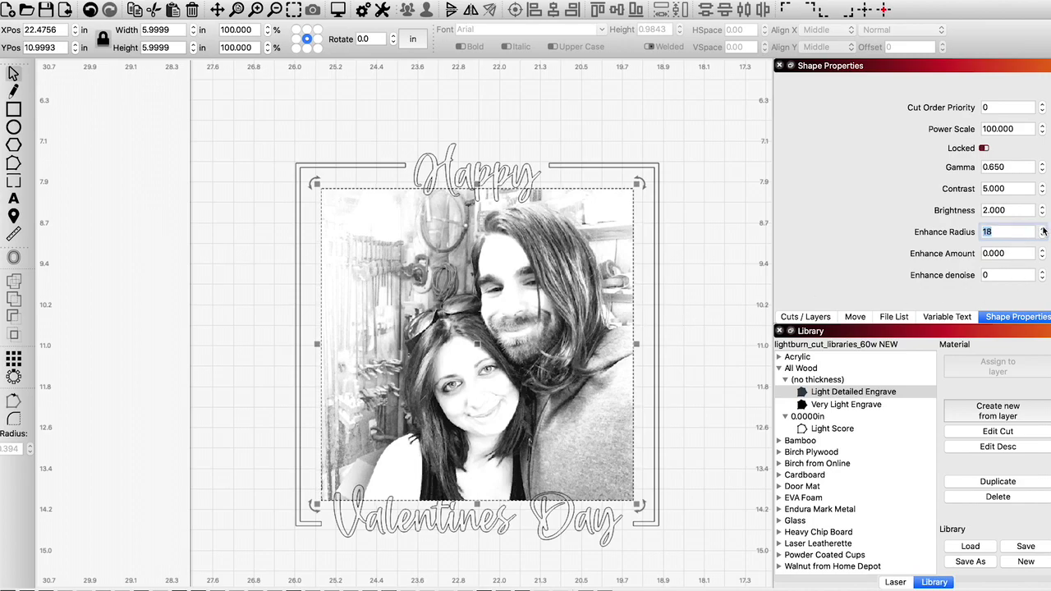
click(1041, 230)
click(1043, 238)
click(1043, 238)
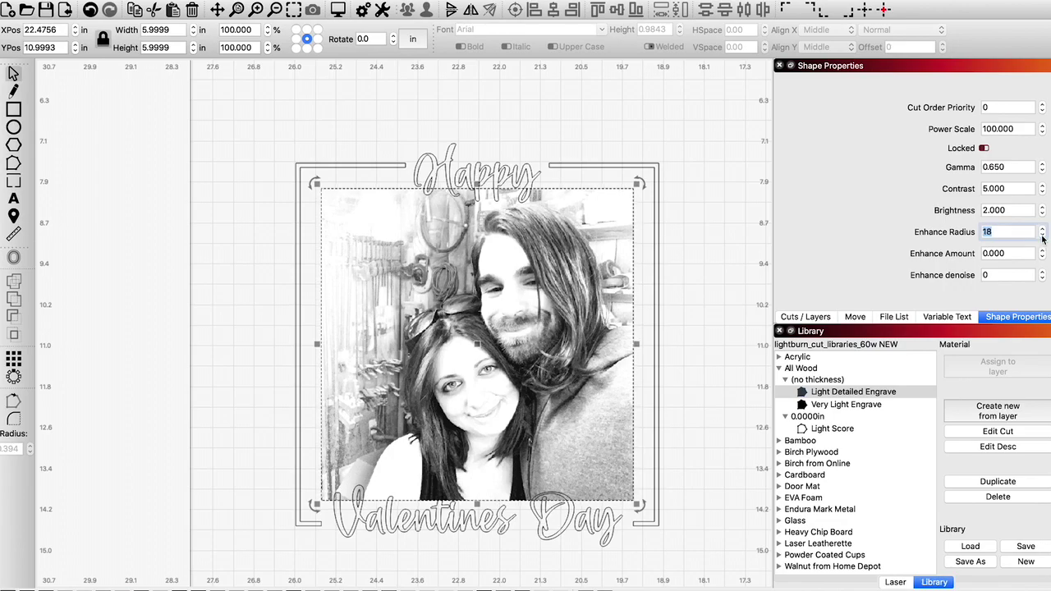
Raise the photo's enhance amount to 100.
click(683, 269)
click(1043, 251)
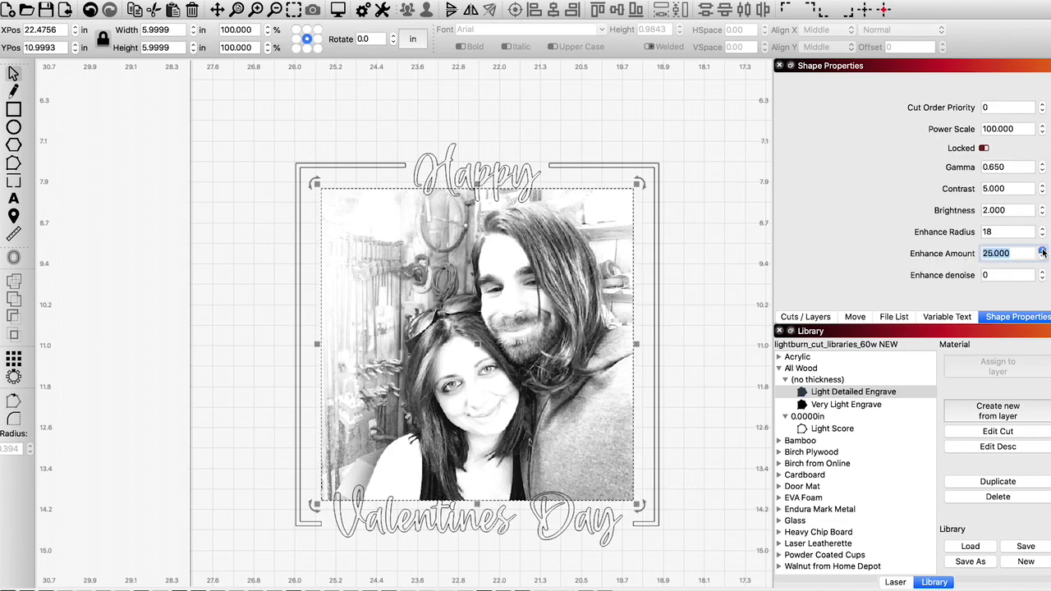
click(1043, 252)
click(1043, 257)
click(1043, 257)
scroll(632, 382, down, 2)
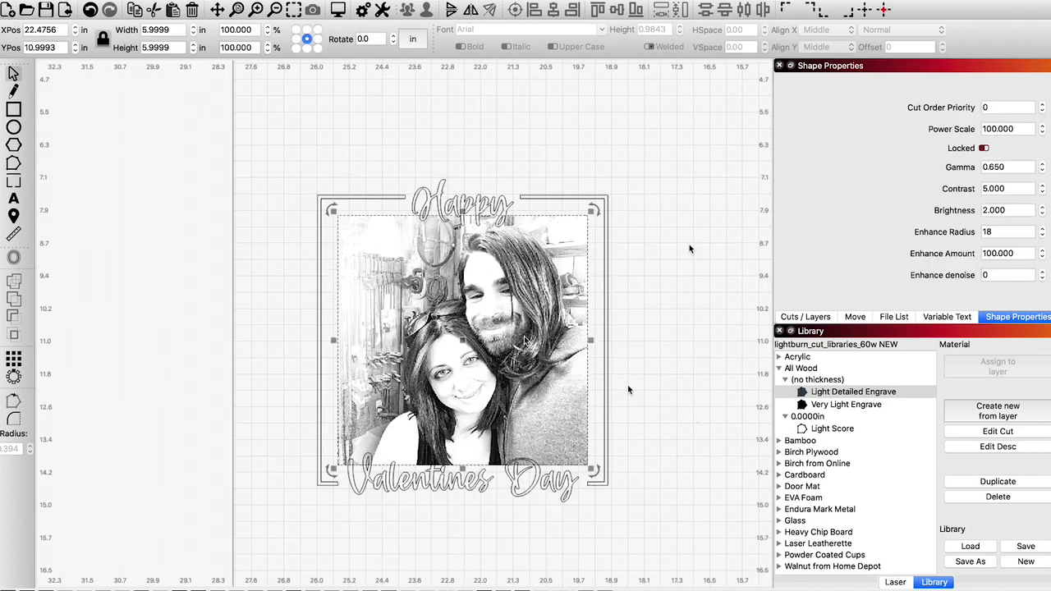
Deselect the photo and preview the laser engraving of the whole design.
click(688, 248)
click(339, 13)
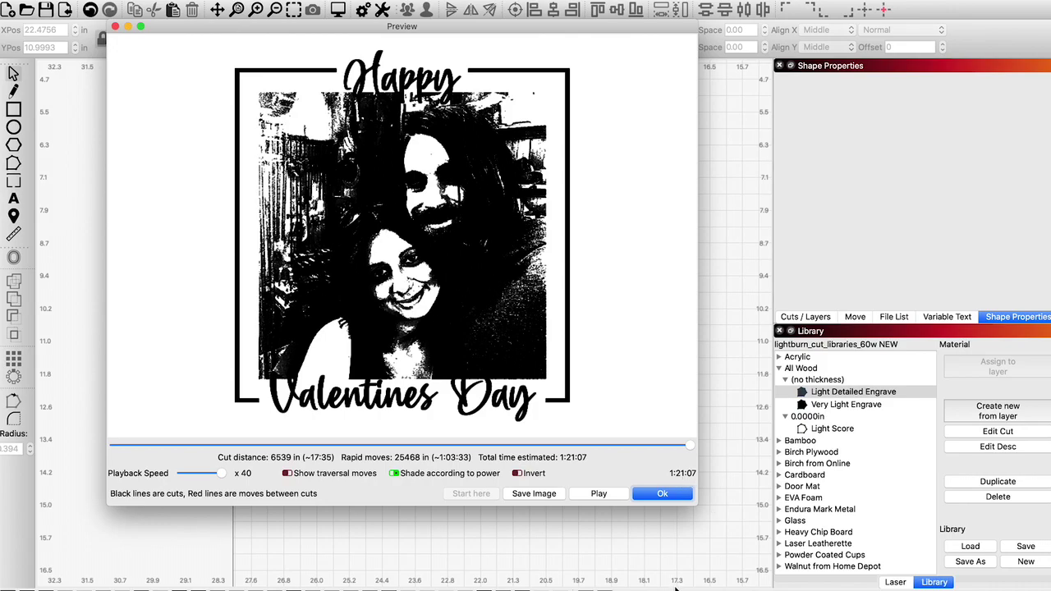
Select the whole photo, frame and lettering design and set its width to 7 in with proportions locked.
click(662, 495)
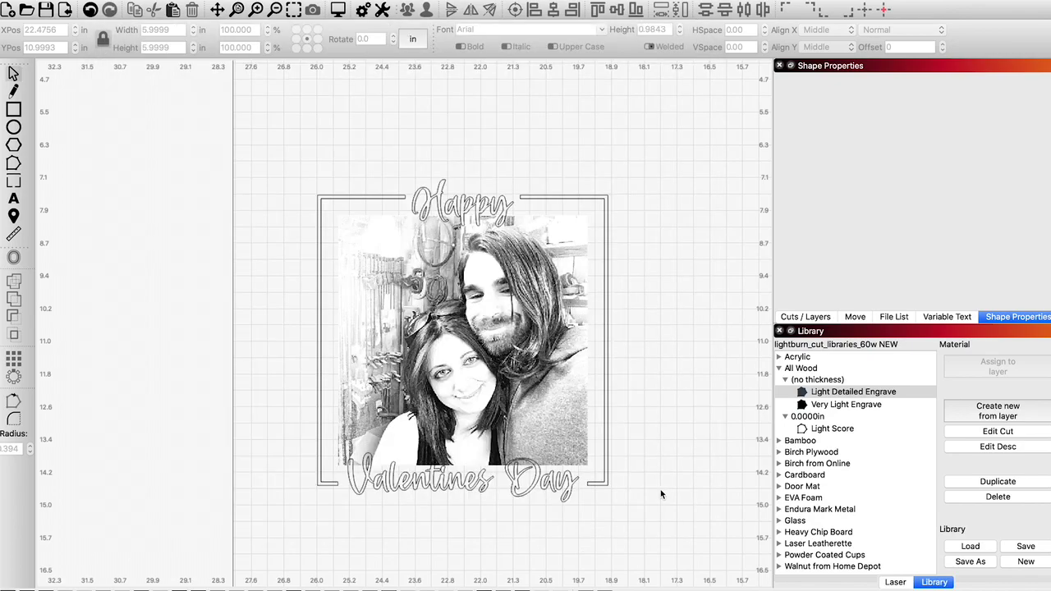
drag(676, 128, 265, 542)
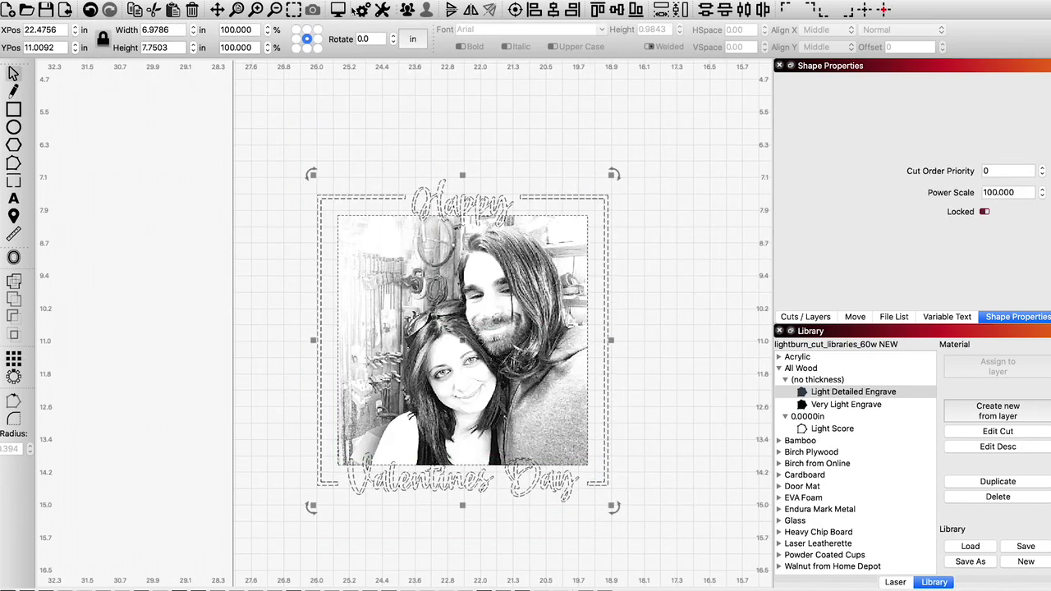
double_click(155, 29)
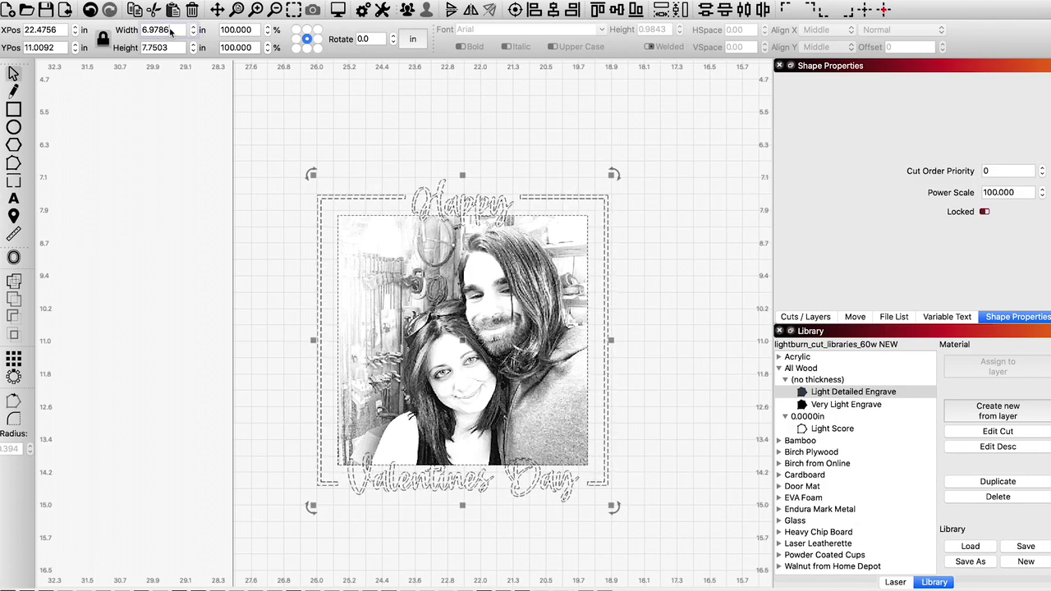
text(7)
key(Tab)
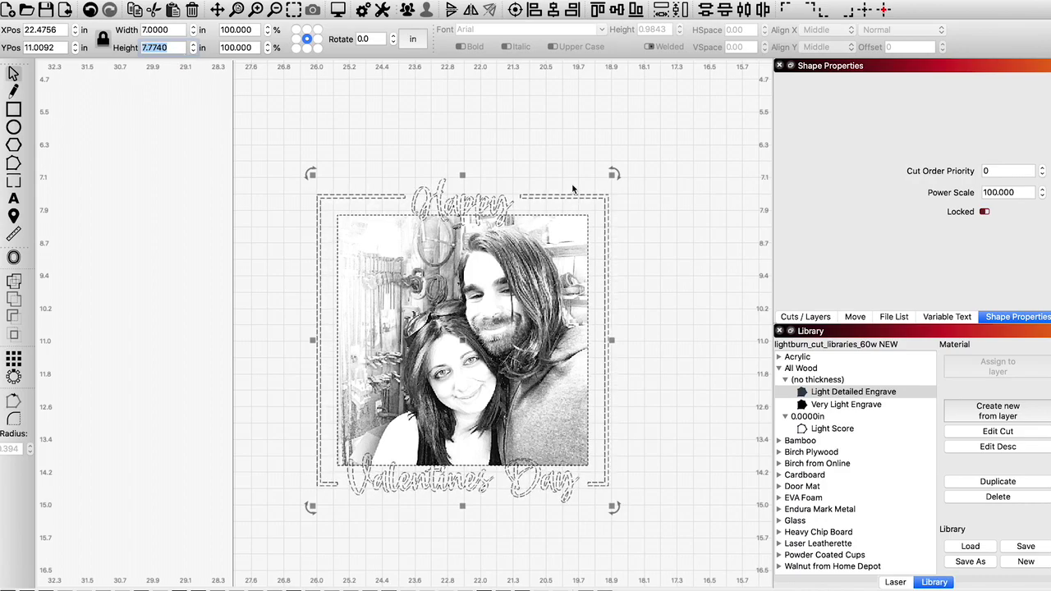
Preview the laser engraving of the resized design and check its cut layers.
click(337, 10)
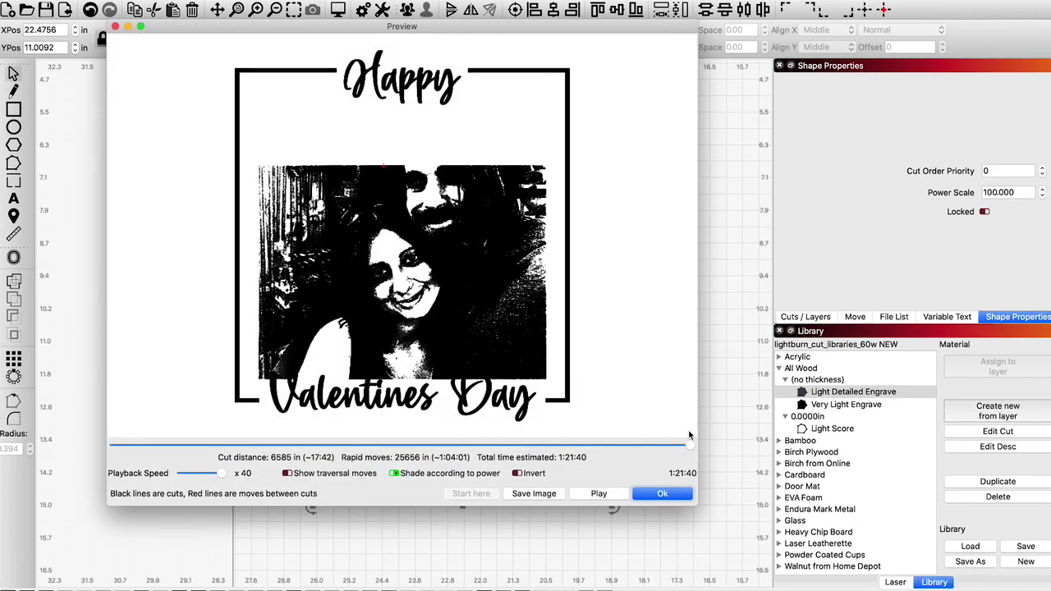
click(675, 494)
click(817, 319)
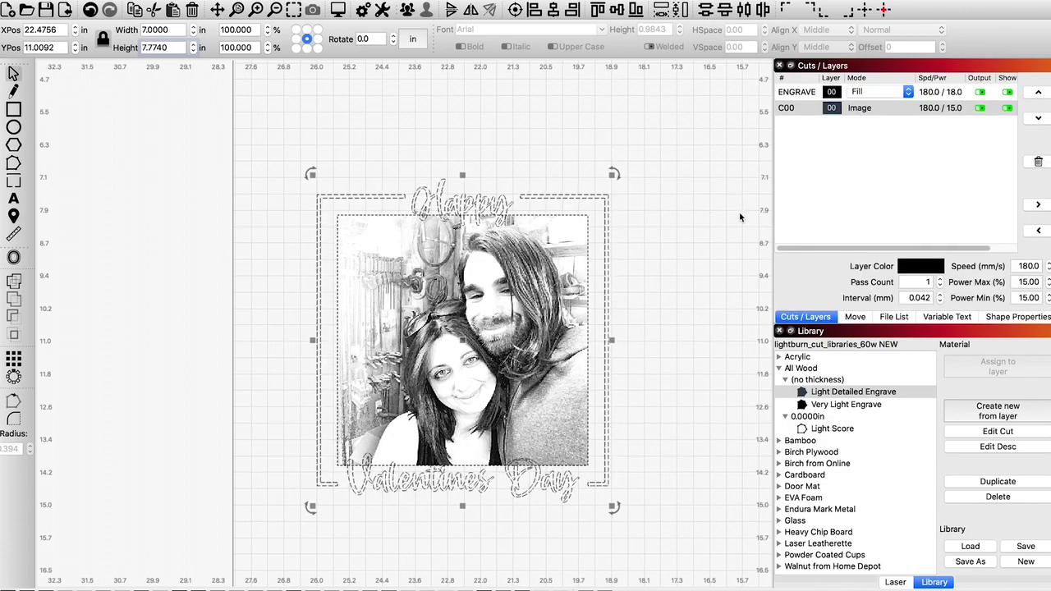
click(683, 156)
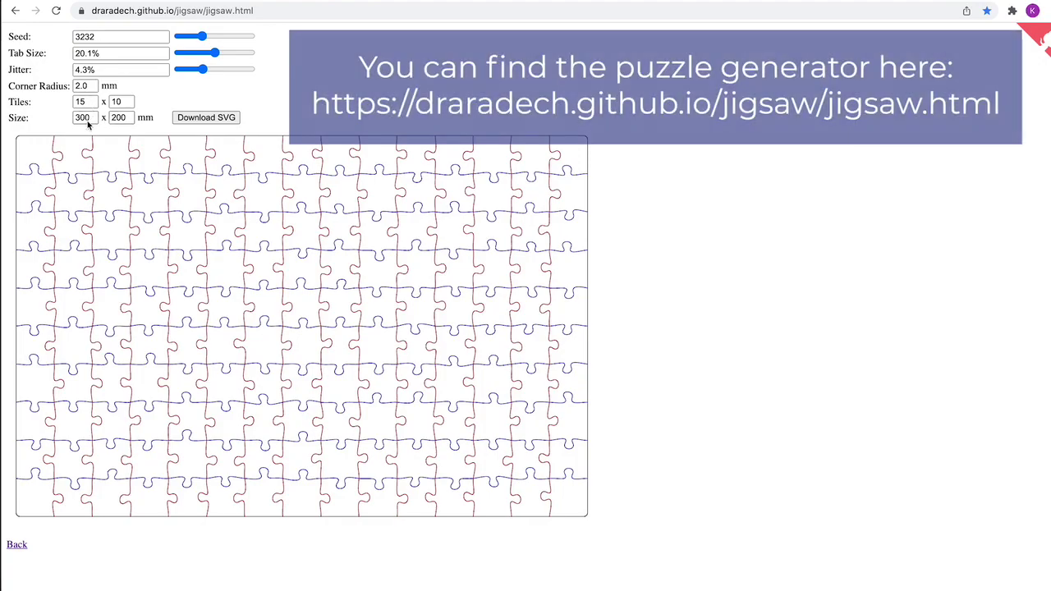
Switch to the online jigsaw generator and set the puzzle size to 139.7 x 139.7 mm.
double_click(87, 120)
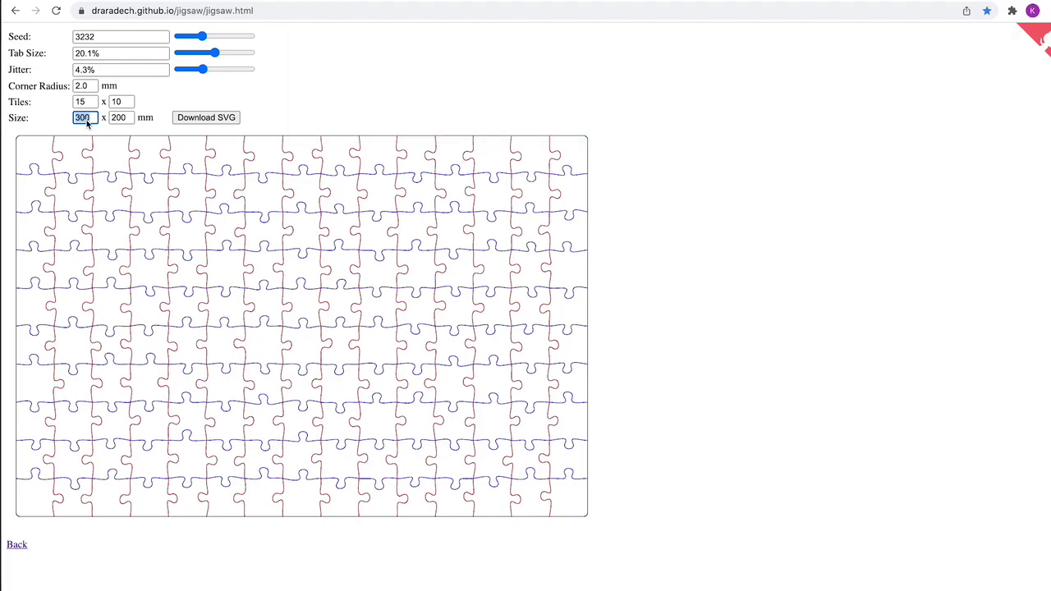
text(139.7)
click(327, 76)
drag(128, 118, 70, 105)
text(139.7)
Set the jigsaw to 6 x 6 tiles and reduce its jitter slightly.
click(398, 198)
text(10)
click(460, 121)
text(6)
drag(125, 102, 108, 103)
text(6)
click(427, 122)
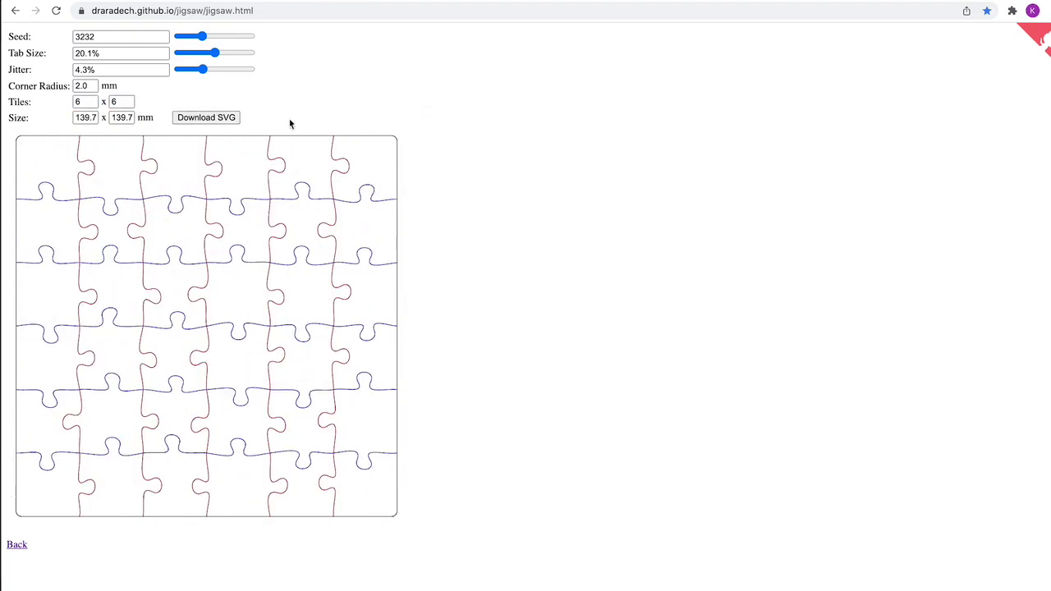
mouse_move(202, 69)
mouse_down()
mouse_move(175, 70)
mouse_move(192, 69)
mouse_up()
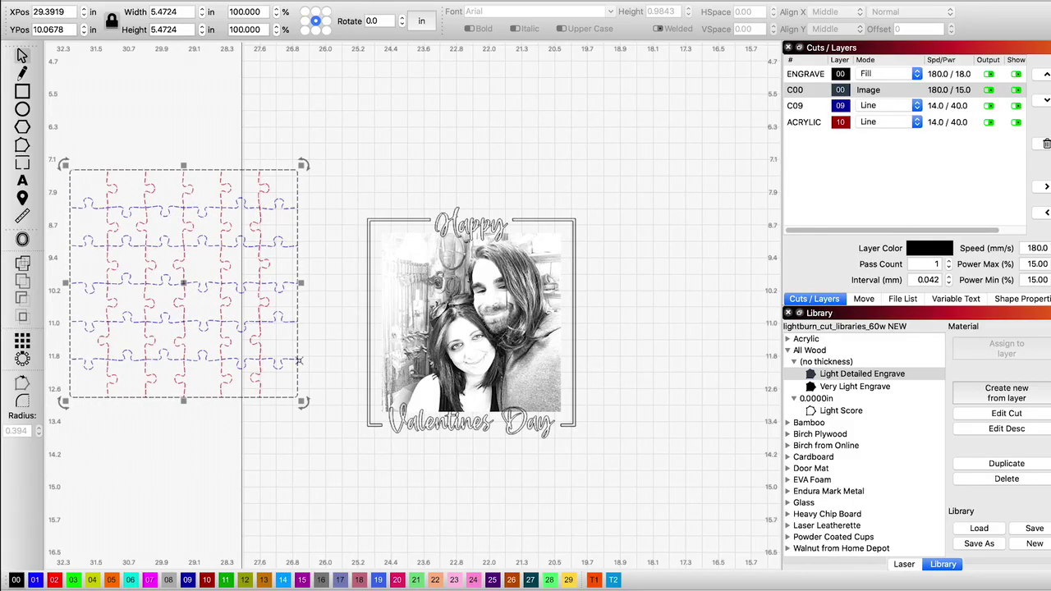
In LightBurn, move the imported puzzle beside the photo design and assign all its lines to blue layer 01.
drag(299, 326, 319, 286)
click(617, 405)
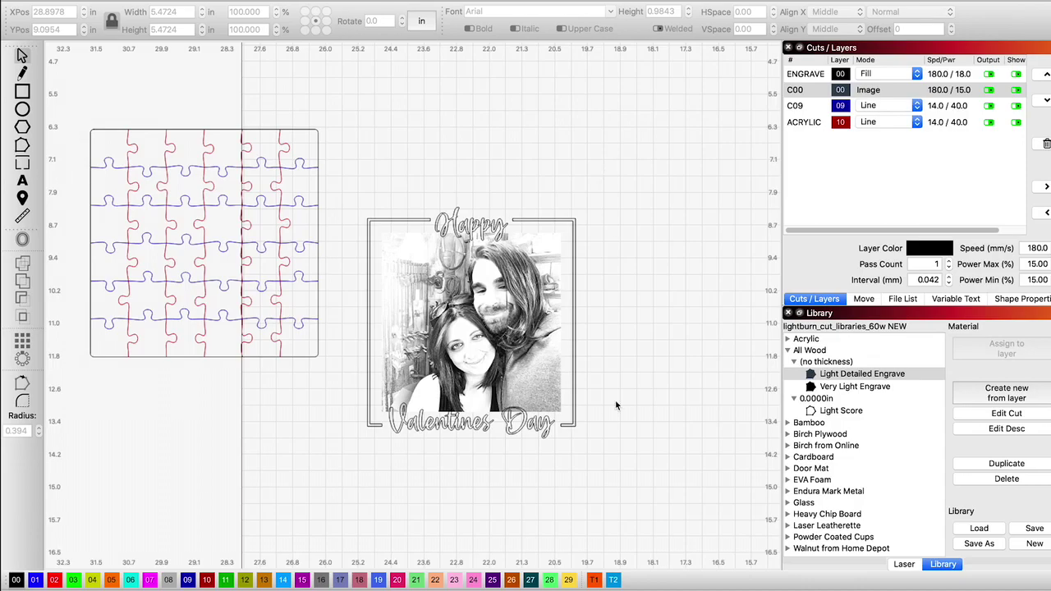
drag(342, 94, 69, 397)
click(35, 579)
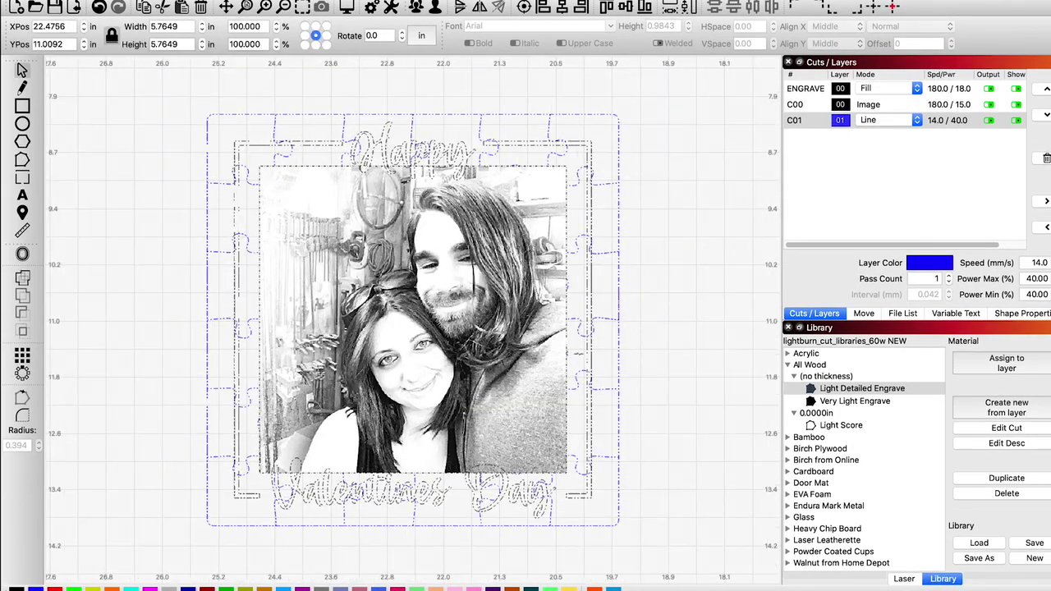
click(640, 338)
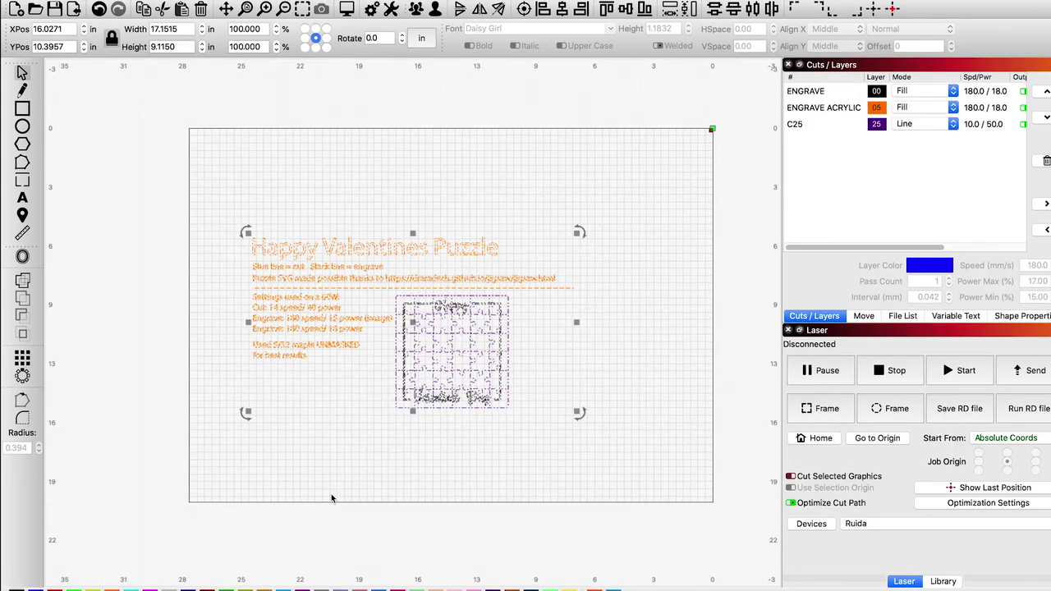
Delete the title and settings notes from the Happy Valentines Puzzle template, keeping only the framed puzzle.
key(super+equal)
click(624, 369)
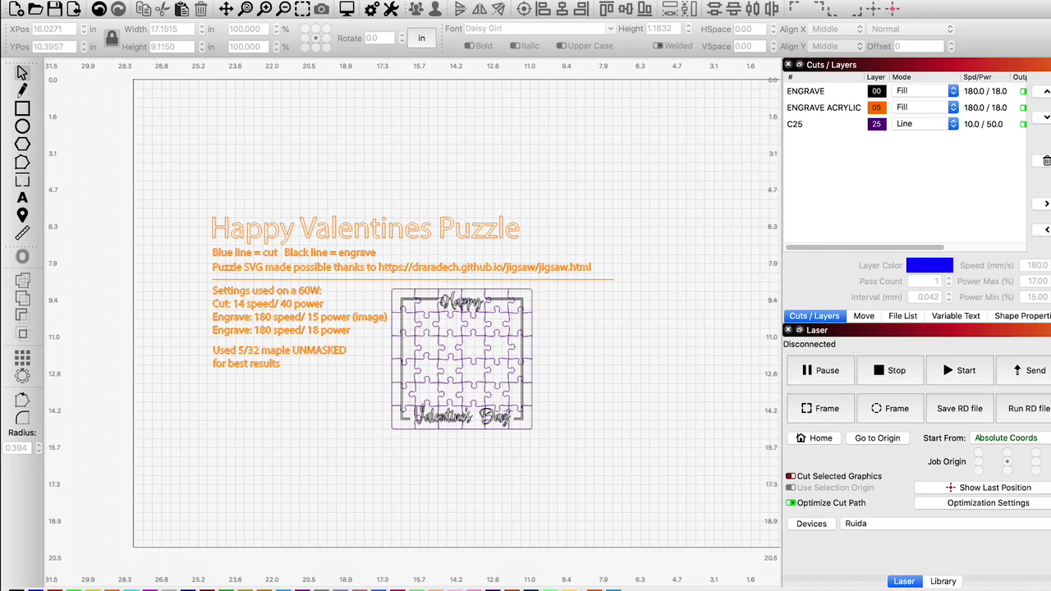
scroll(529, 462, up, 4)
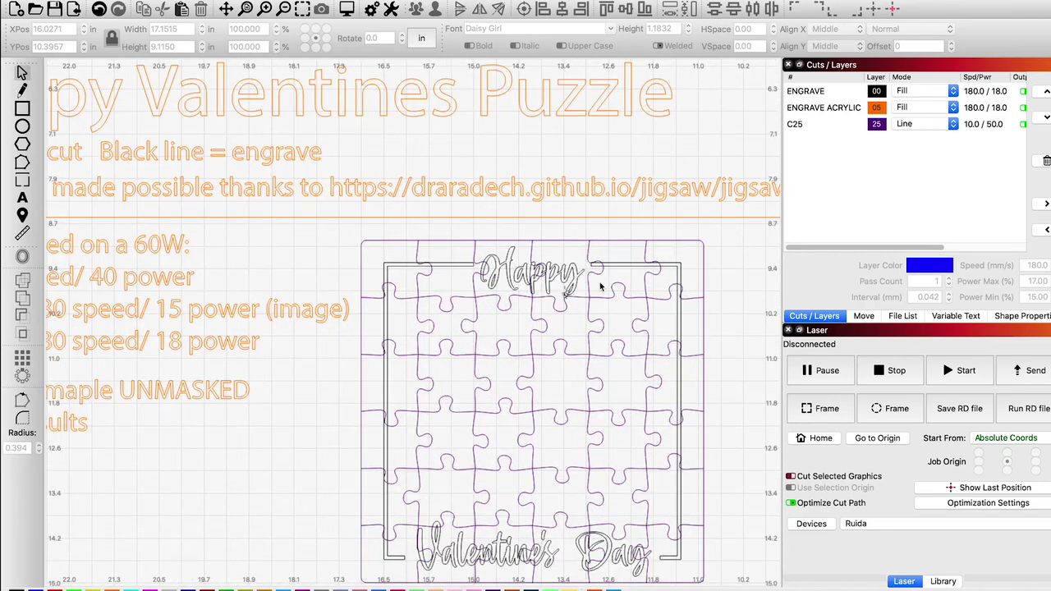
click(600, 286)
scroll(411, 322, down, 2)
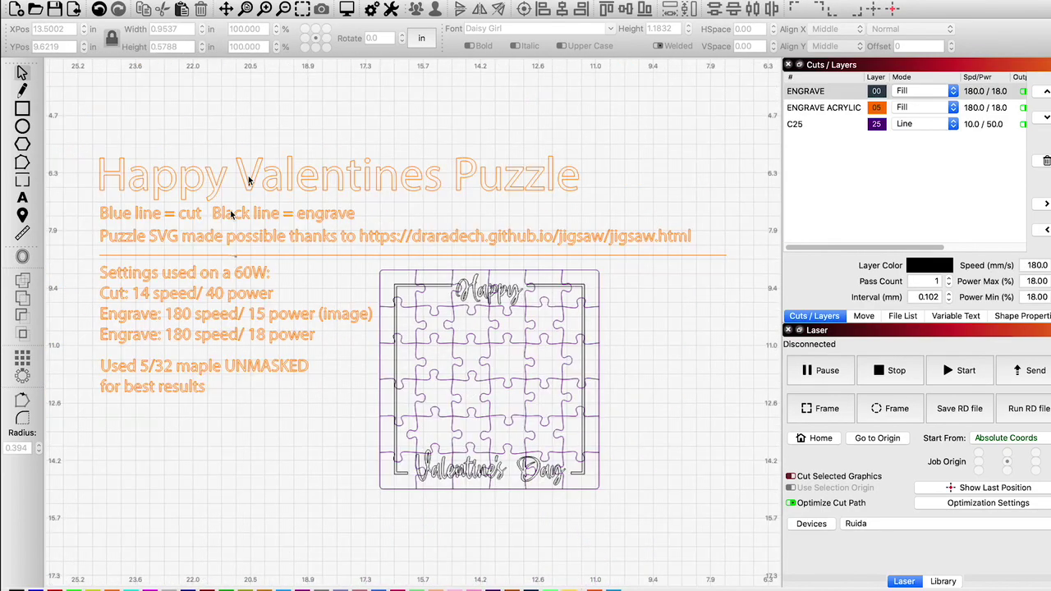
drag(279, 130, 78, 463)
key(Delete)
drag(693, 174, 318, 547)
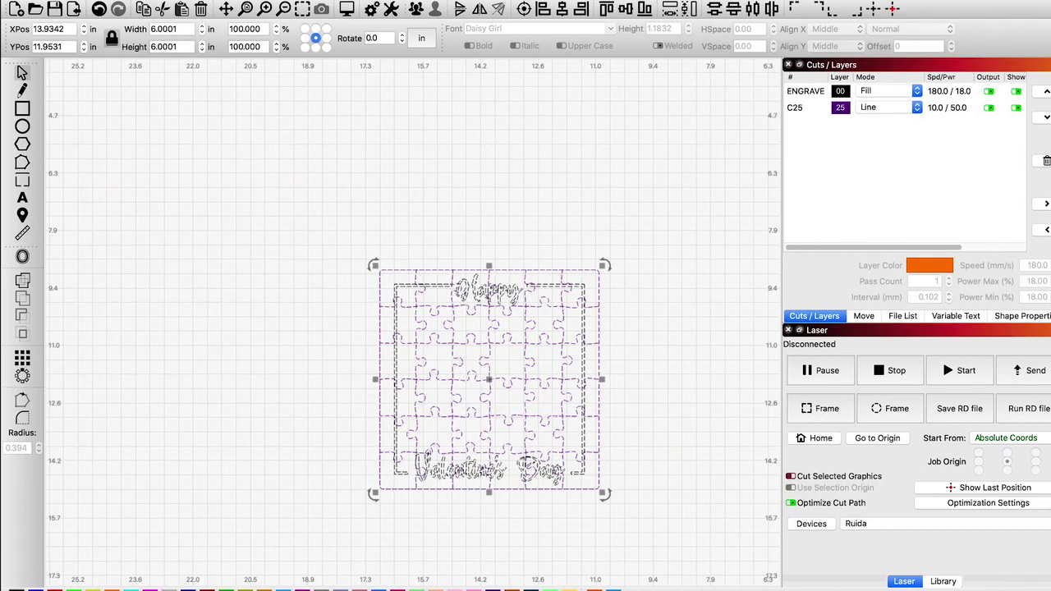
scroll(542, 424, up, 4)
click(560, 336)
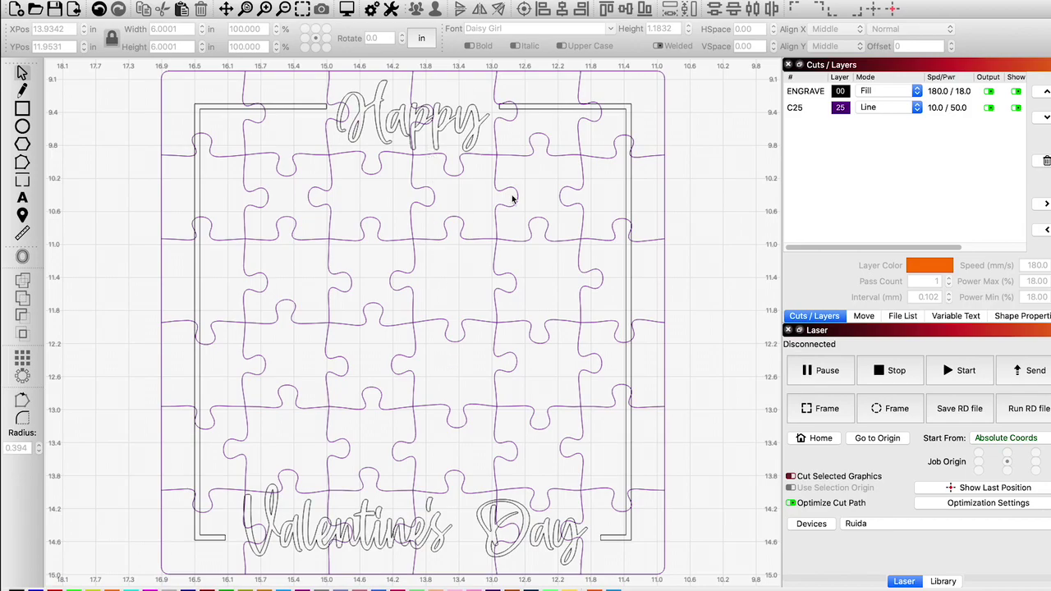
scroll(626, 164, down, 2)
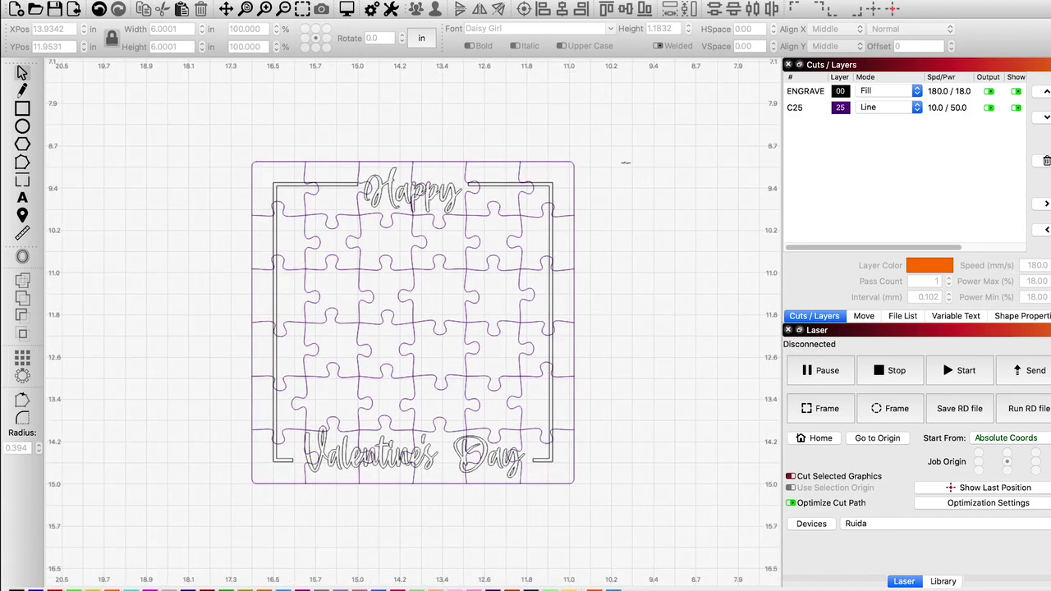